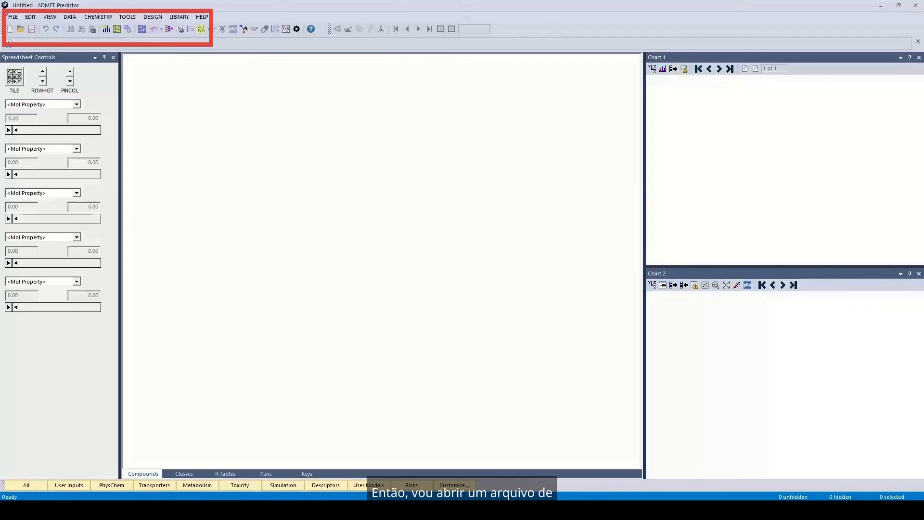
Open EDELRIS_Pyrido-oxazepinone_500.sdf and import it with EDX as the compound identifier field.
click(13, 16)
click(28, 38)
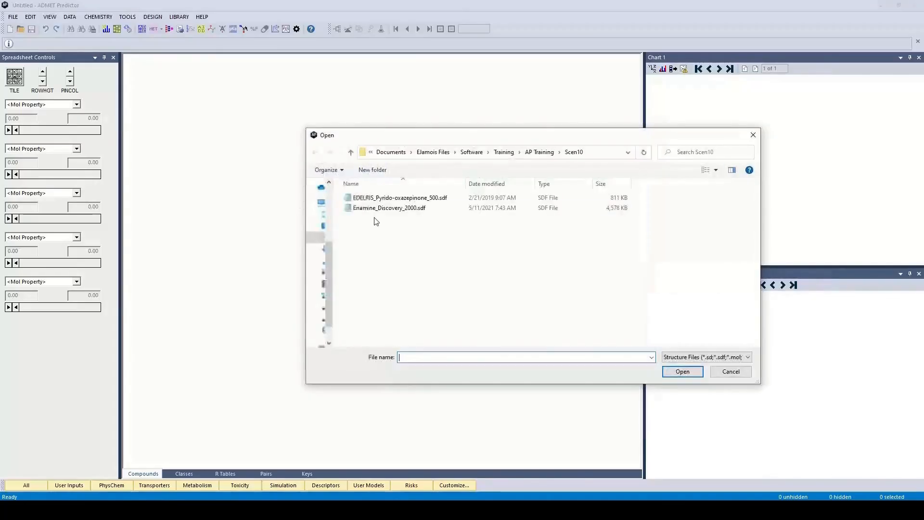
click(381, 198)
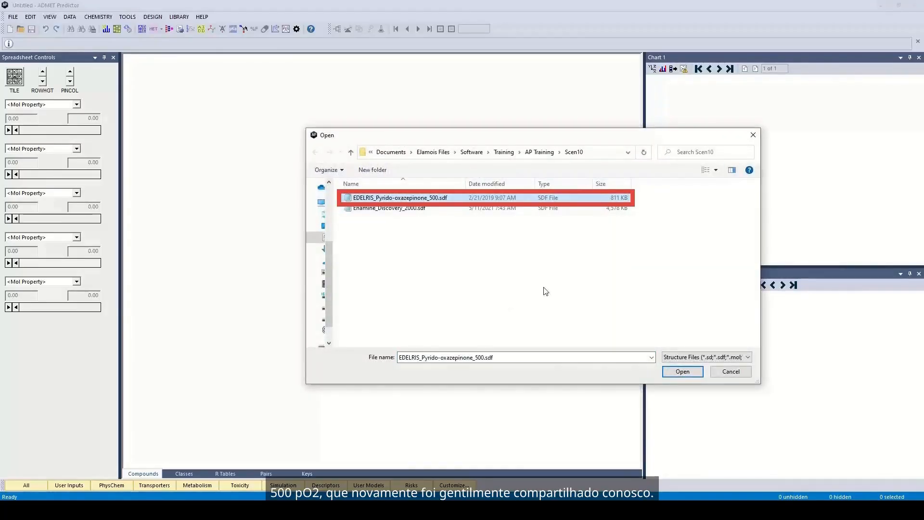
click(687, 375)
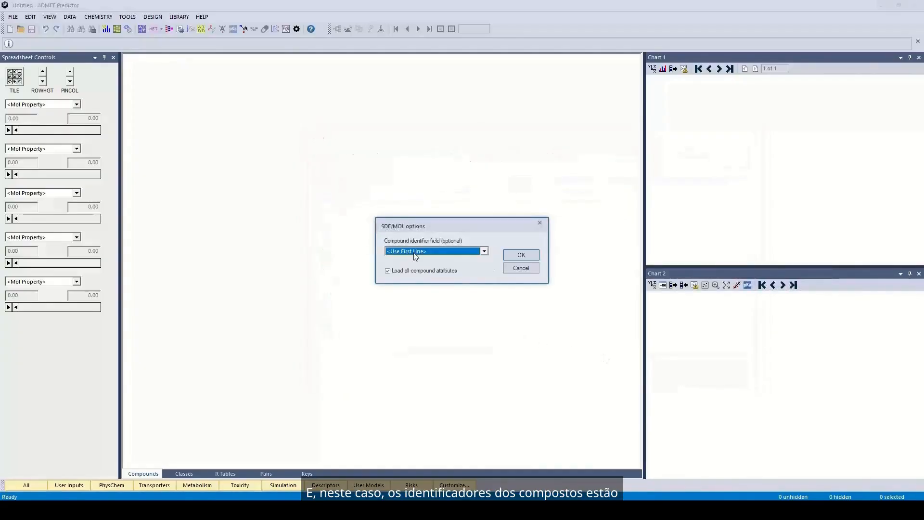
click(416, 252)
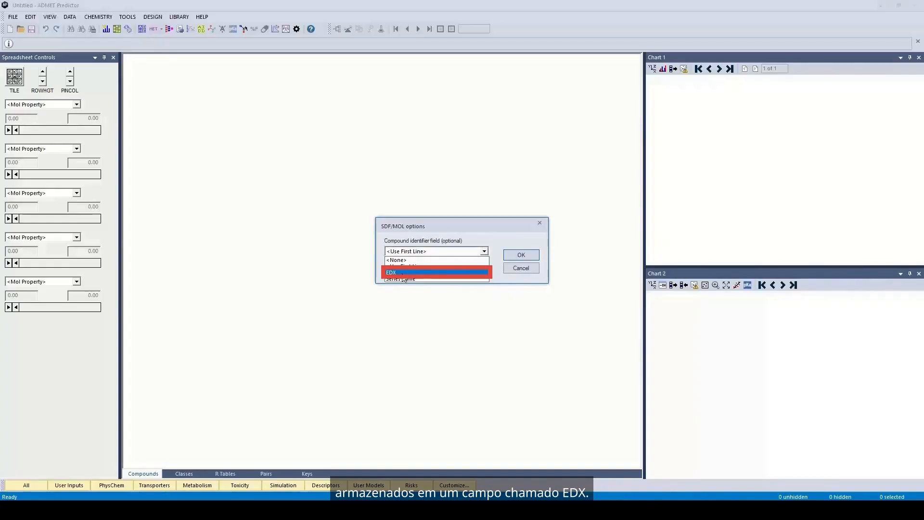
click(402, 273)
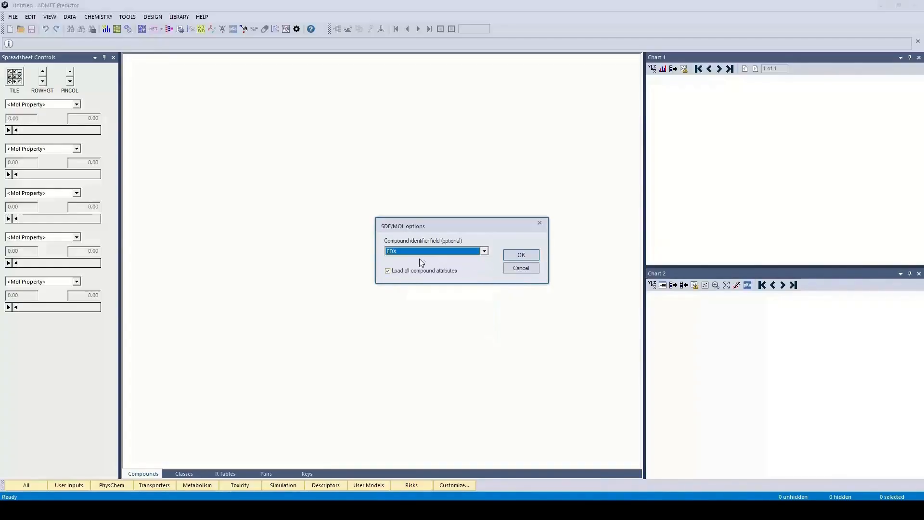
click(521, 253)
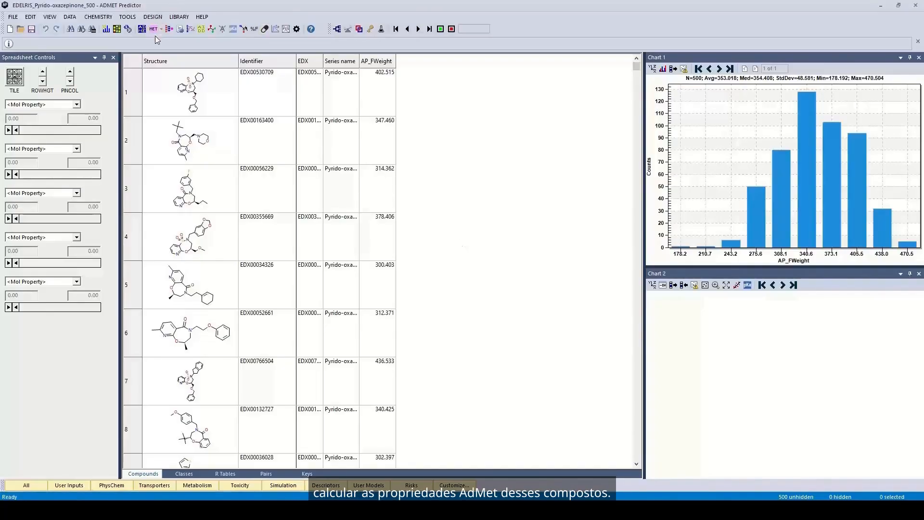
Run Calculate ADMET Properties on all 500 compounds.
click(70, 18)
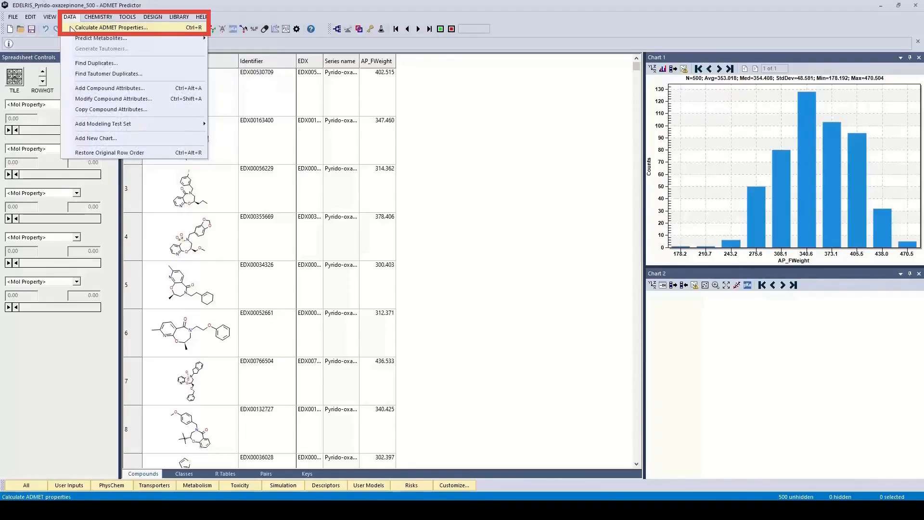
click(71, 28)
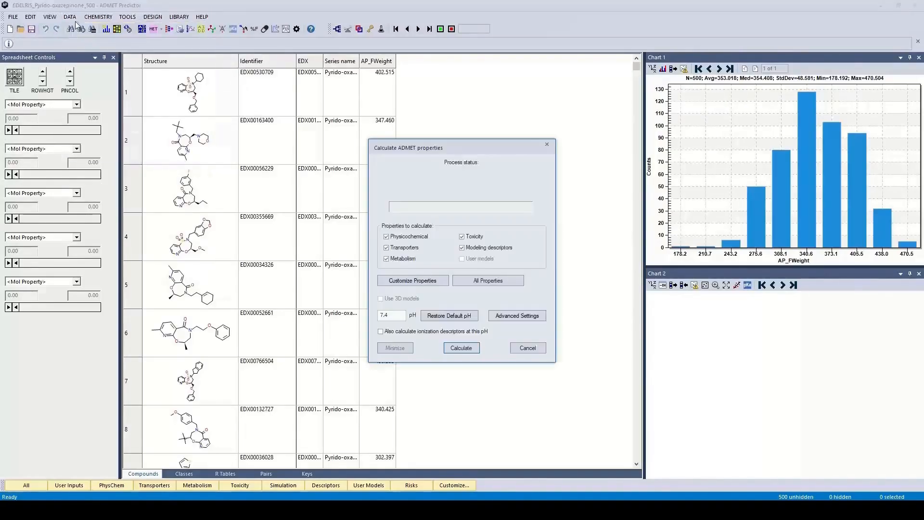
click(467, 356)
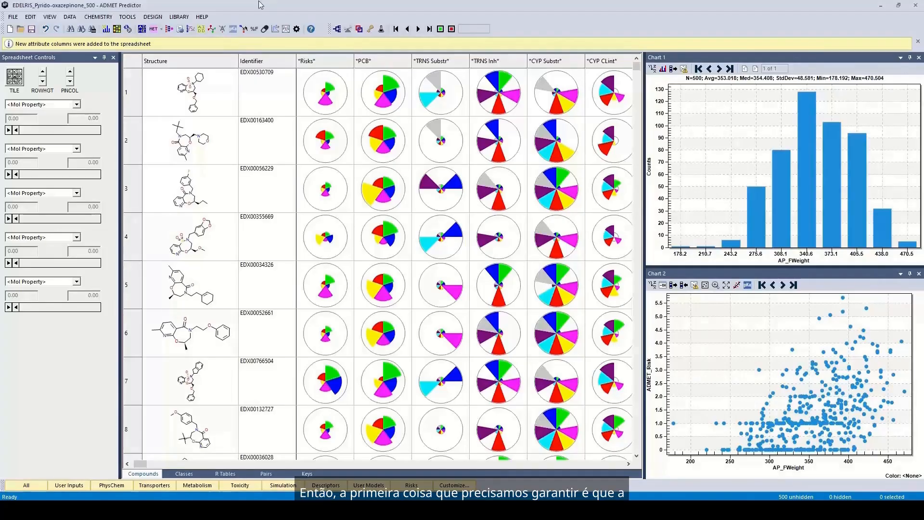
click(45, 18)
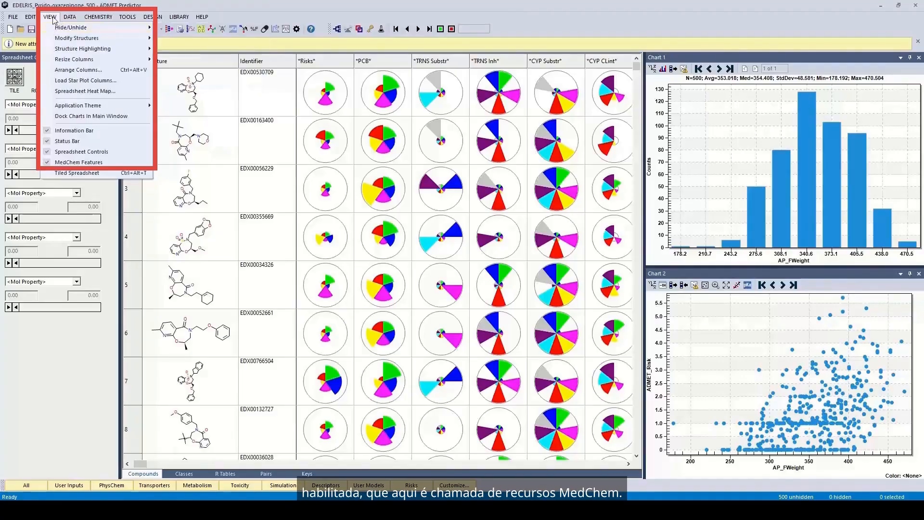
mouse_move(60, 46)
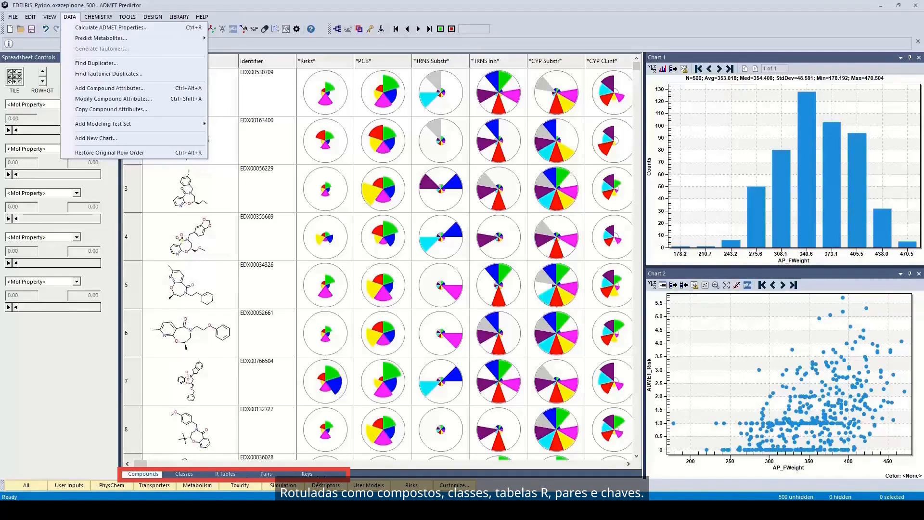
mouse_move(50, 16)
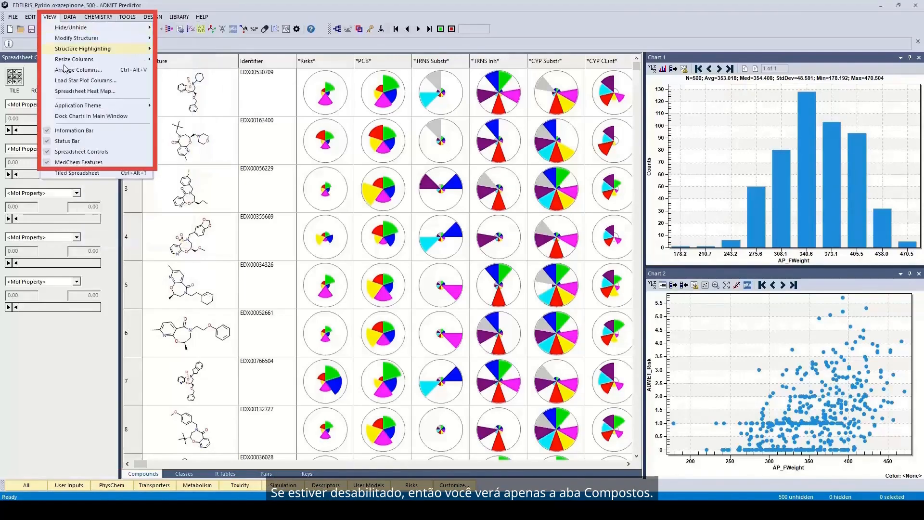
click(72, 163)
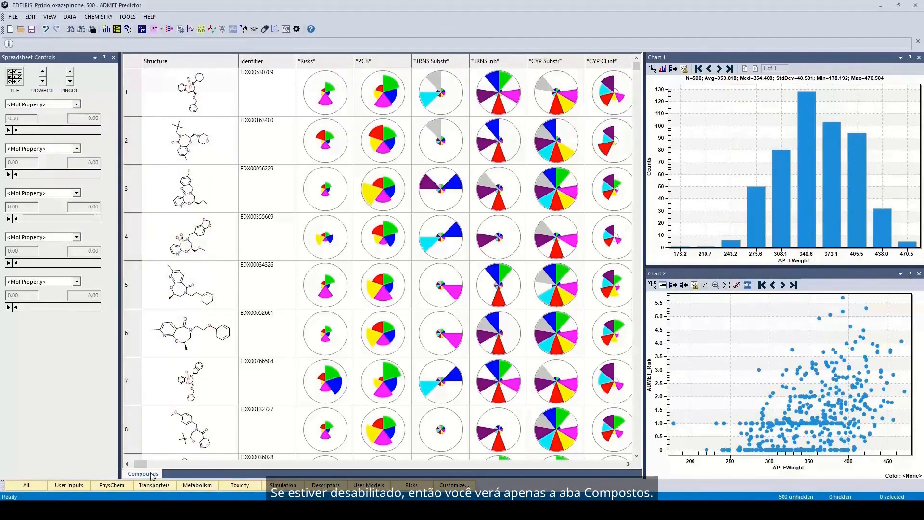
click(49, 17)
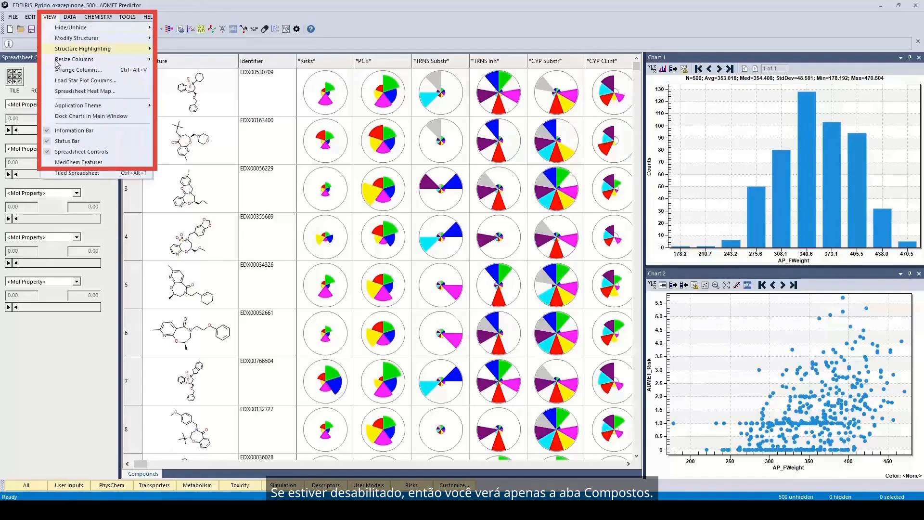
click(67, 163)
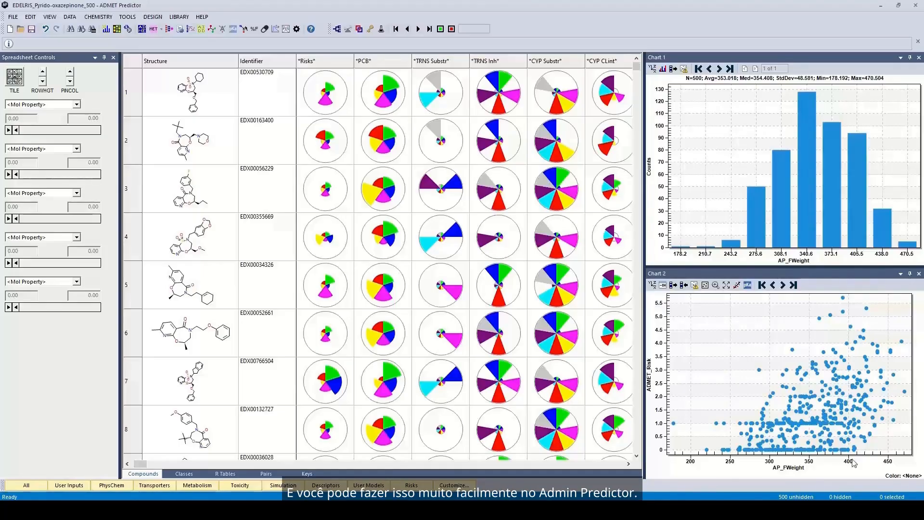
mouse_move(445, 449)
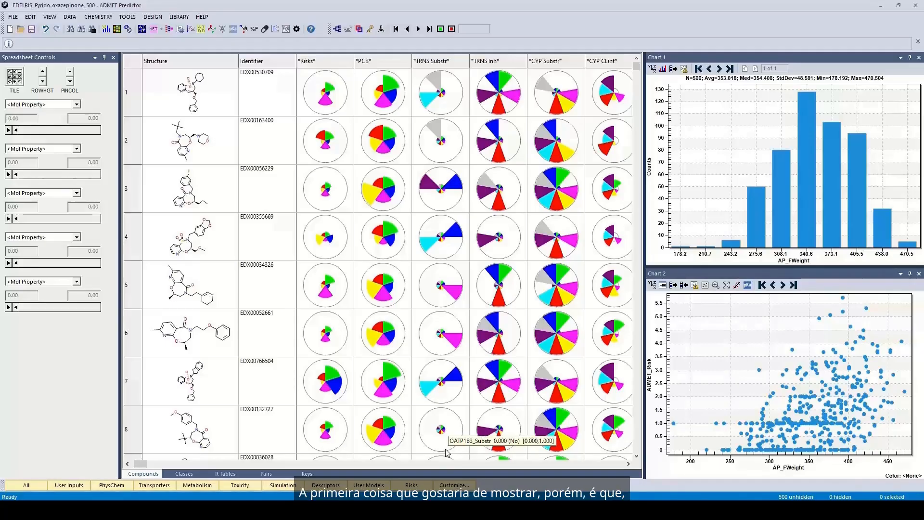
click(179, 473)
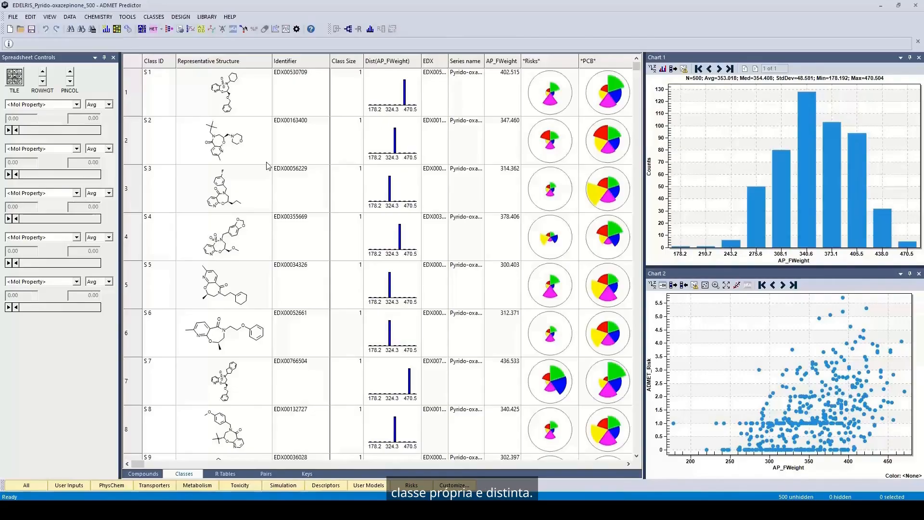
mouse_move(567, 142)
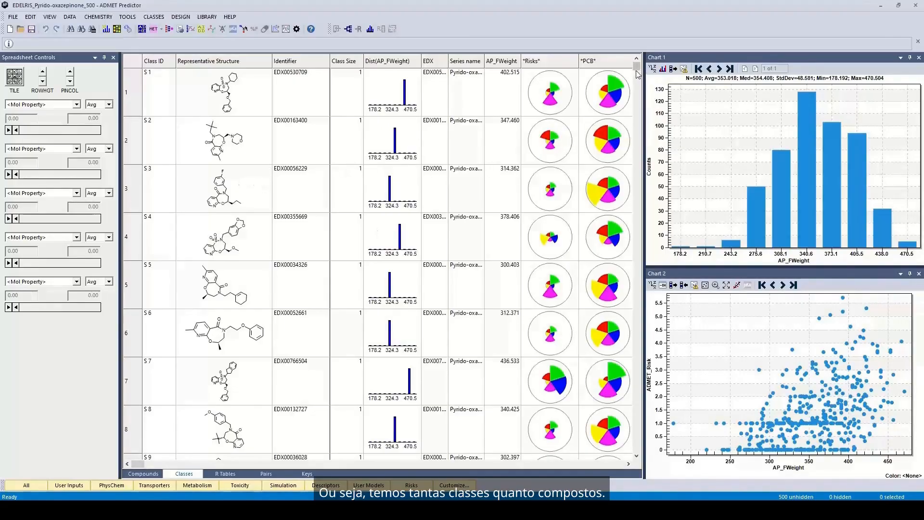
drag(638, 74, 649, 46)
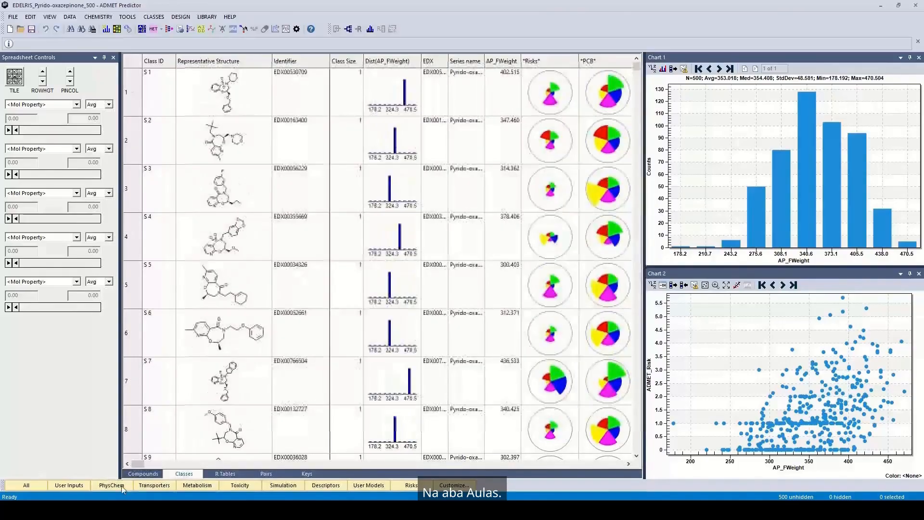
click(141, 474)
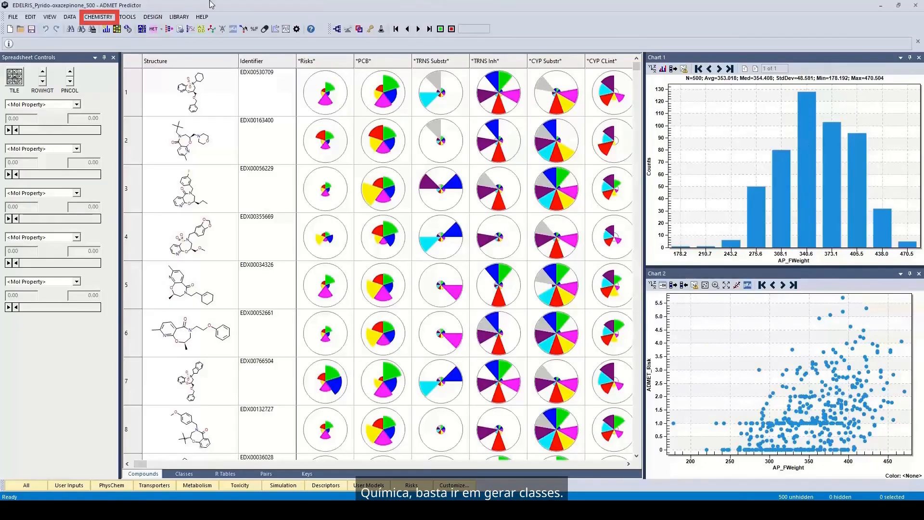
Generate compound classes using the Ring-anchored systems option.
click(101, 17)
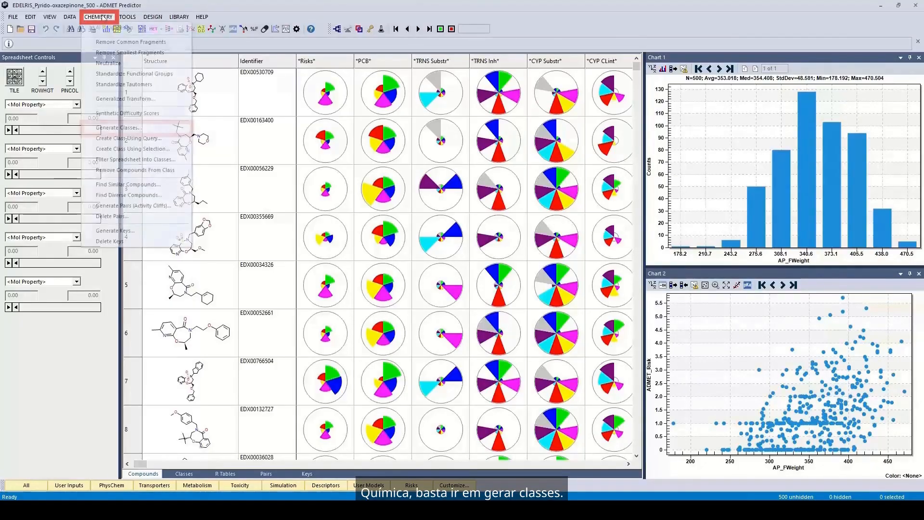
click(110, 129)
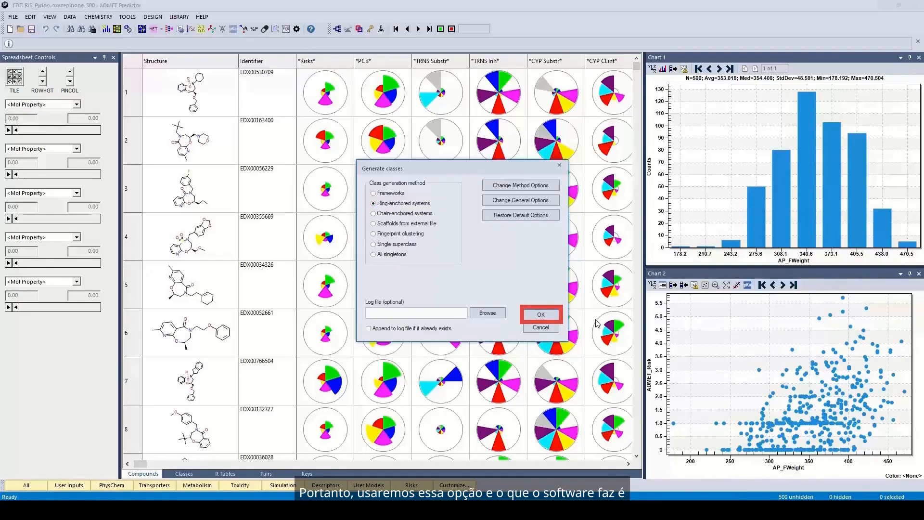
click(541, 314)
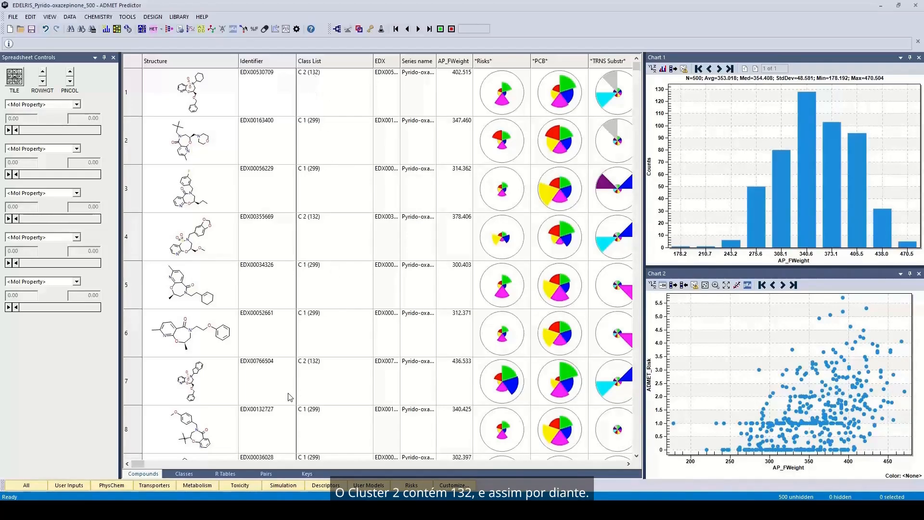
In the Classes view, compare class pairings, ending with only class C 1 (299 compounds) selected.
click(185, 475)
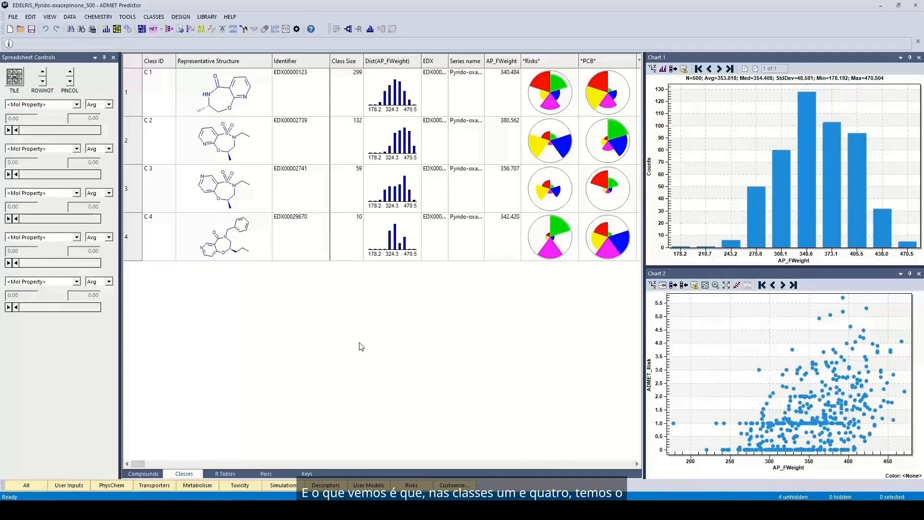
click(157, 97)
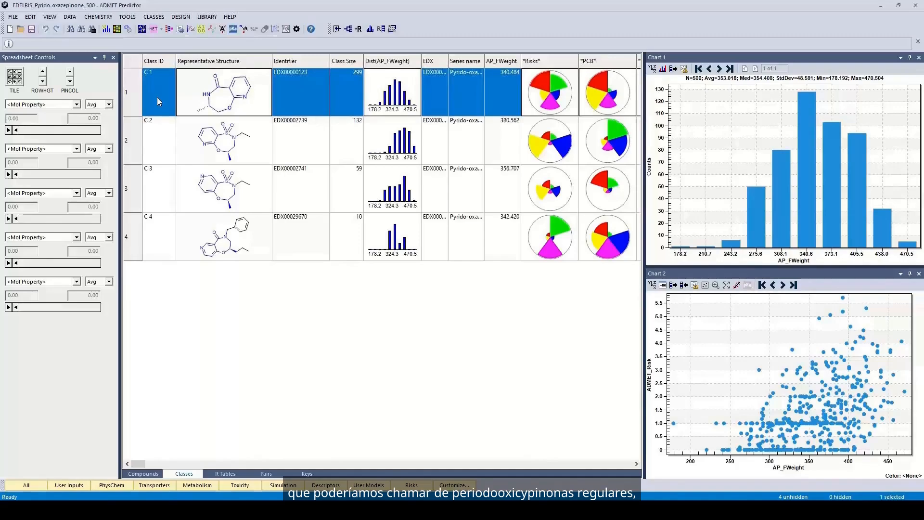
ctrl+click(166, 247)
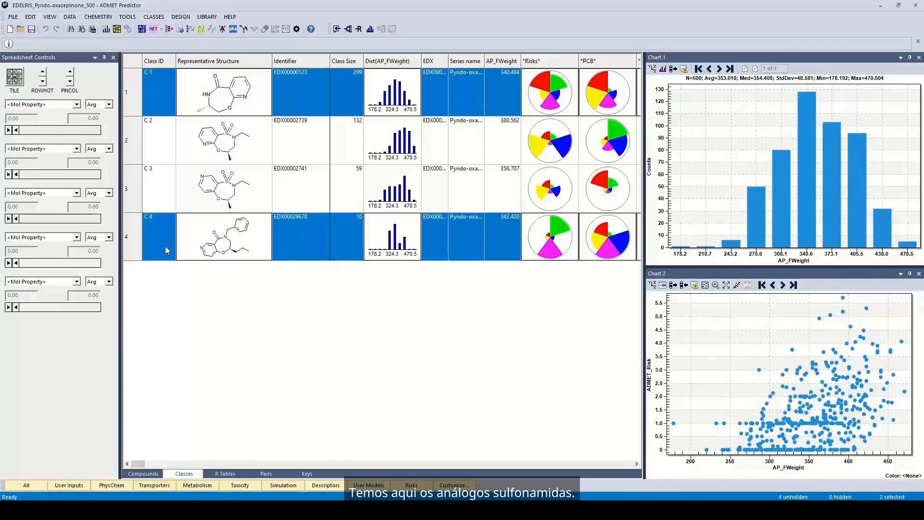
click(159, 141)
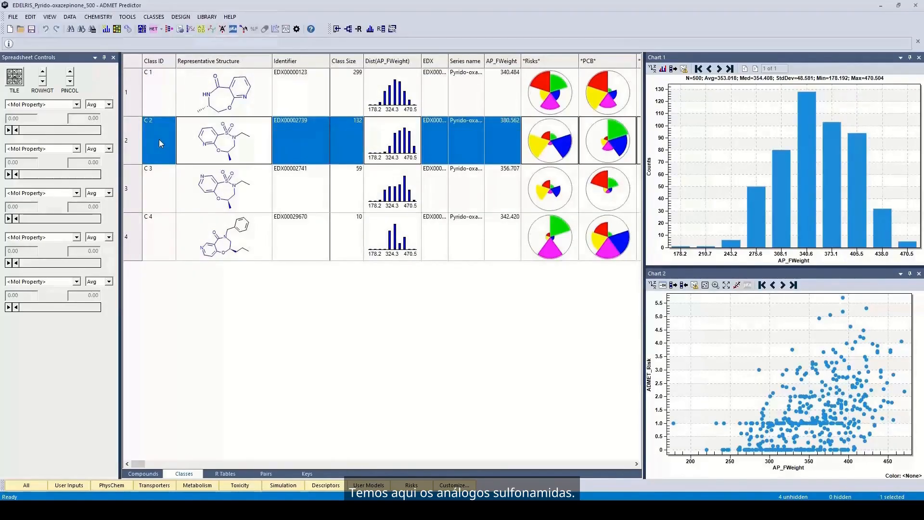
ctrl+click(153, 192)
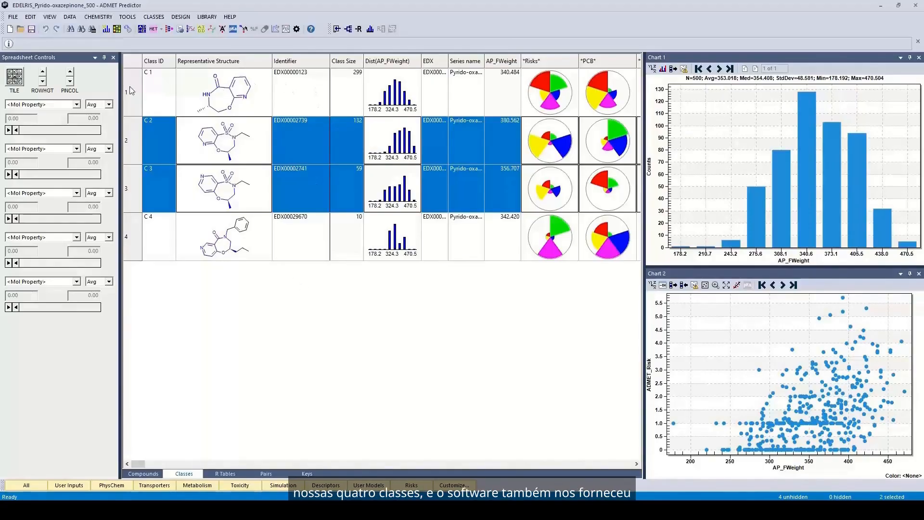
click(160, 93)
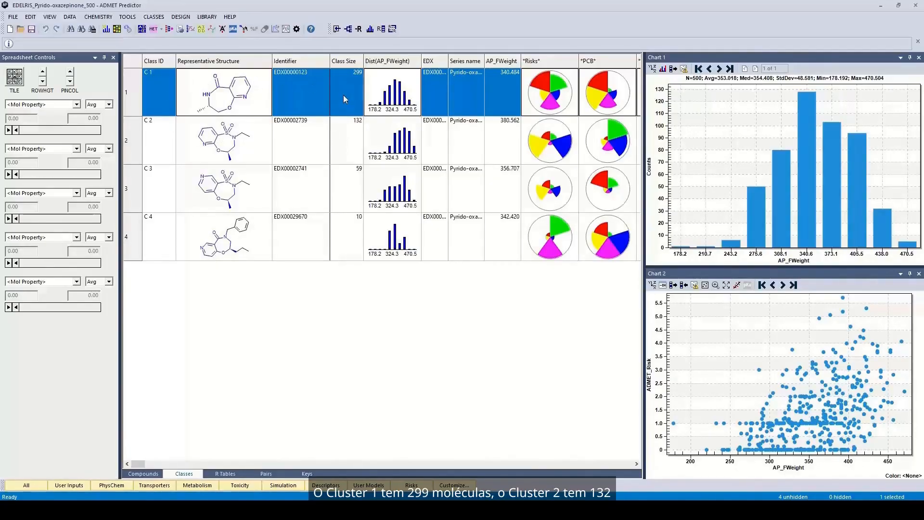
Inspect classes C 2, C 3 and C 4 individually, then select C 1 together with C 4.
click(339, 148)
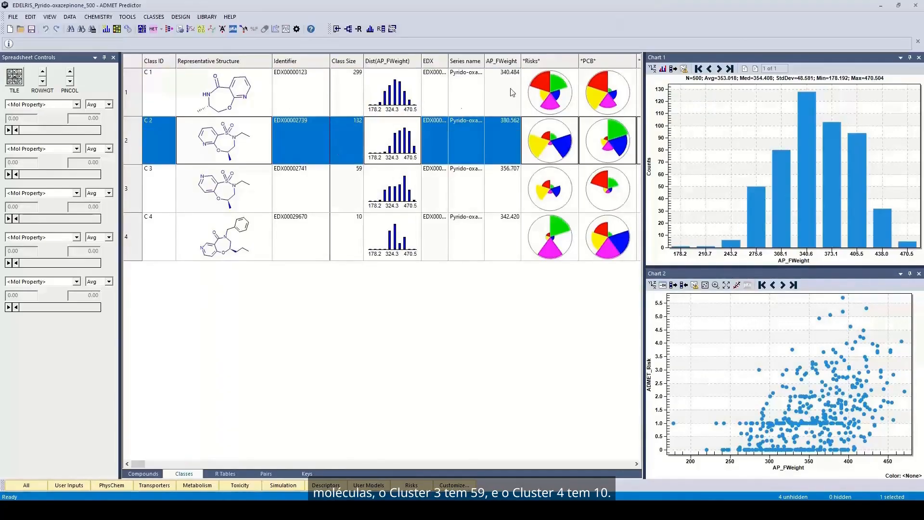
click(367, 201)
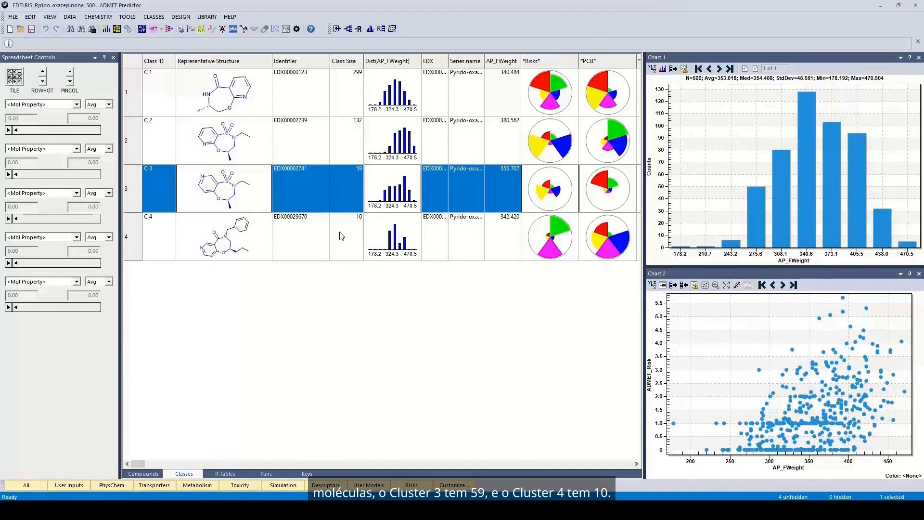
click(342, 238)
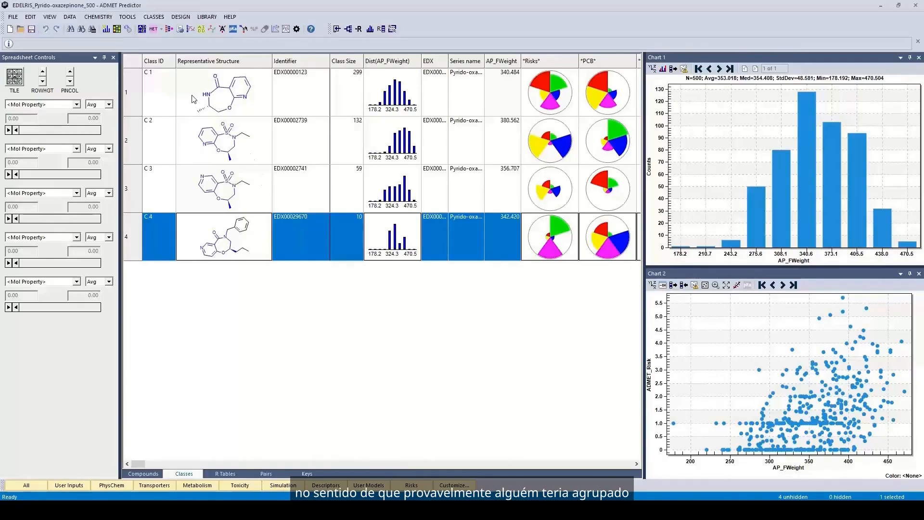
click(164, 91)
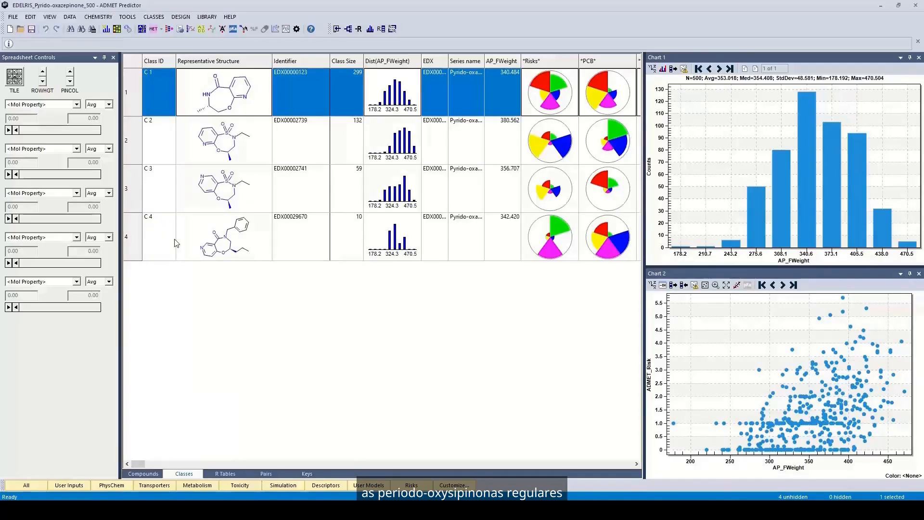
ctrl+click(162, 232)
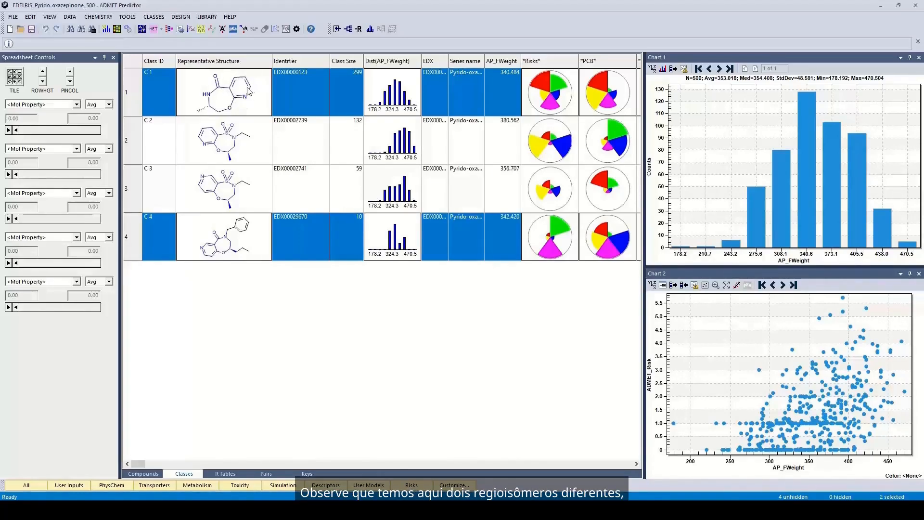
Select the sulfonyl classes C 2 and C 3 together, then return to the compound list.
click(155, 140)
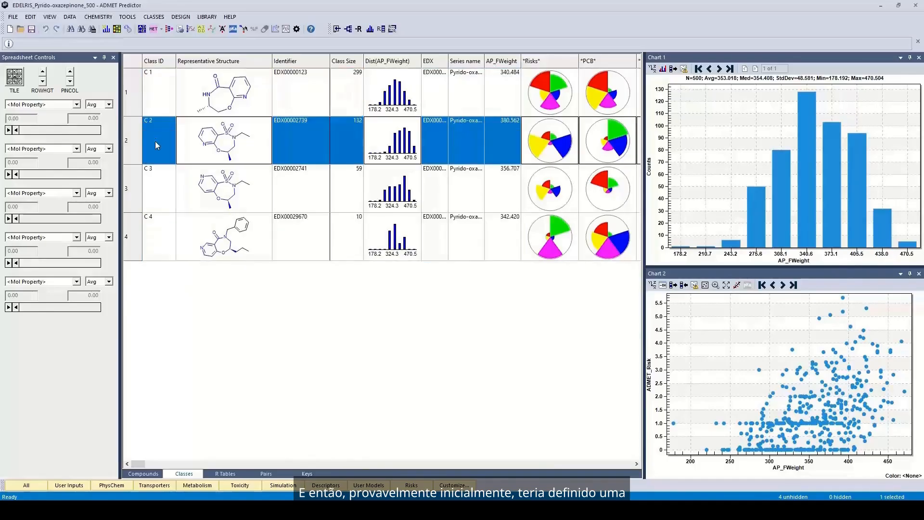
ctrl+click(164, 189)
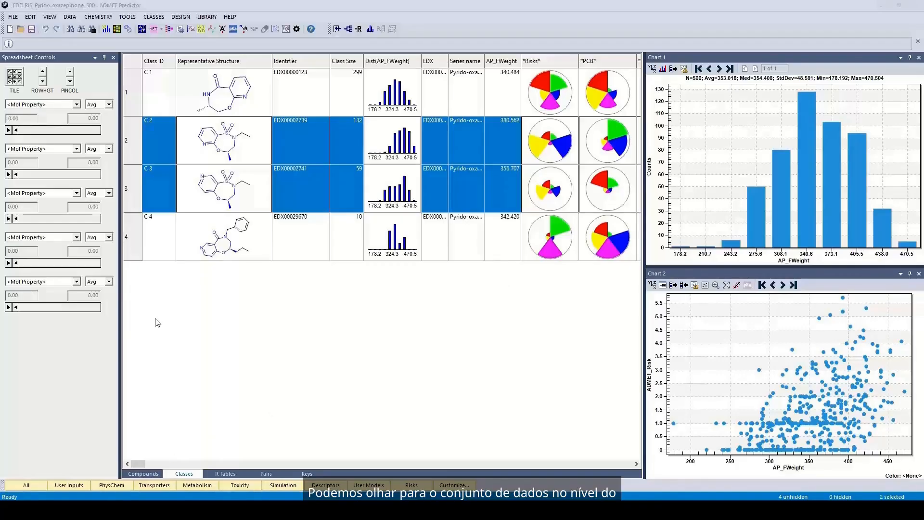
click(144, 475)
Select compound EDX00056229 and scroll through the compound table's property columns and back.
click(218, 193)
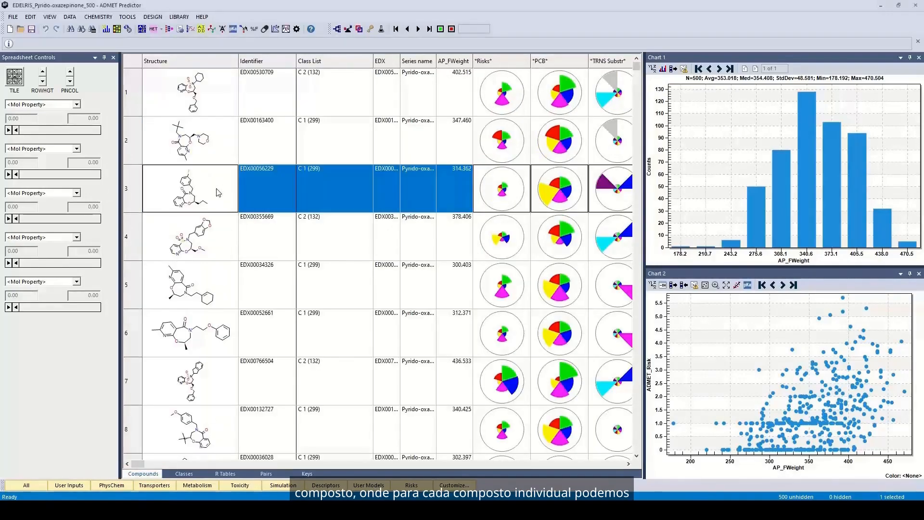
click(628, 463)
click(628, 464)
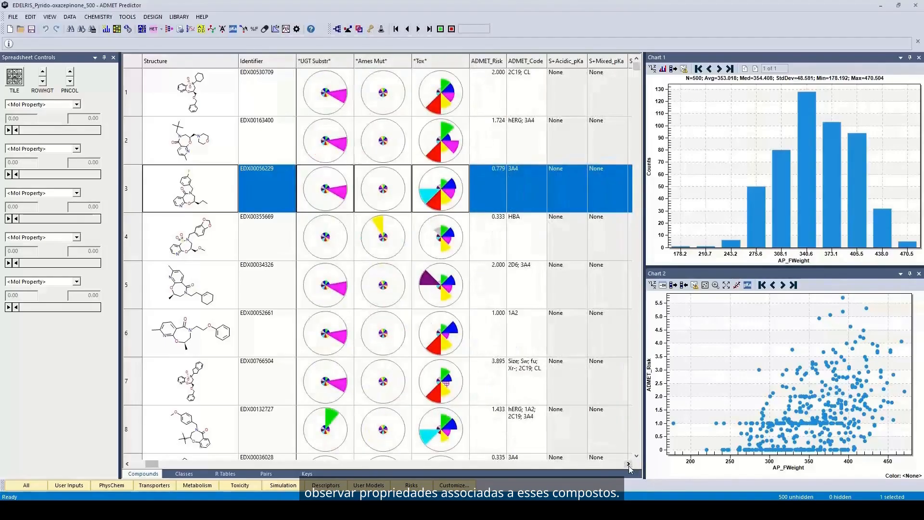
click(628, 464)
click(629, 464)
click(628, 464)
click(628, 463)
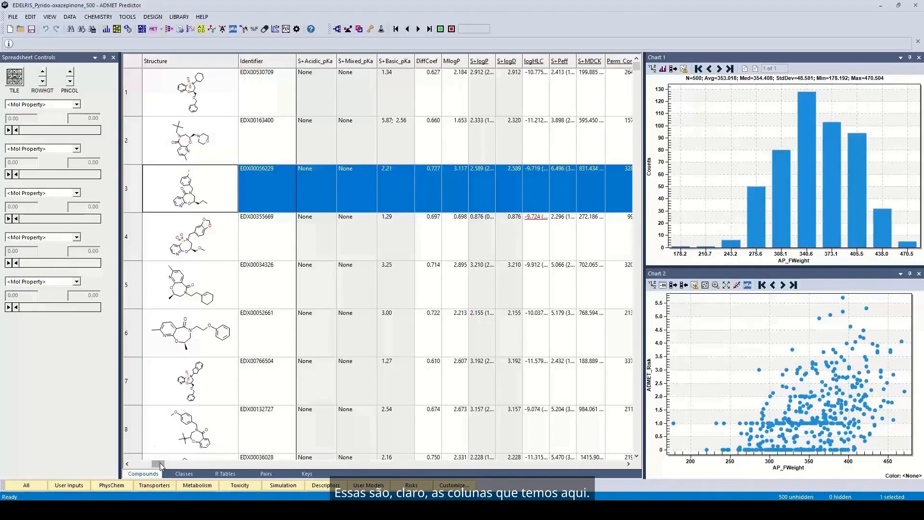
drag(160, 464, 156, 462)
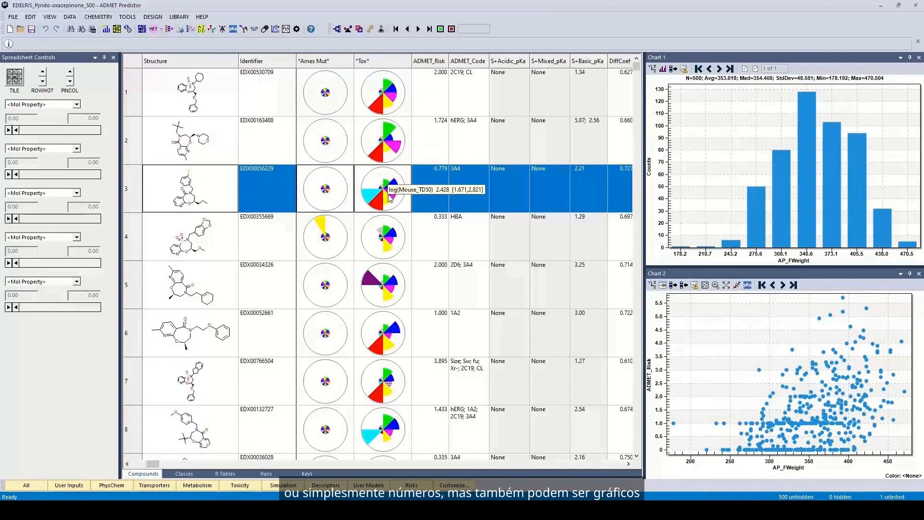
mouse_move(390, 126)
mouse_move(381, 191)
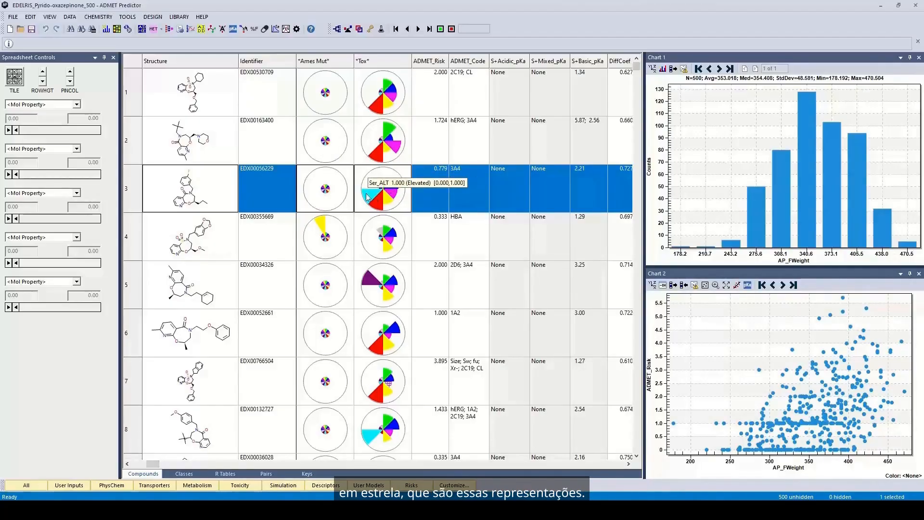
drag(153, 464, 135, 464)
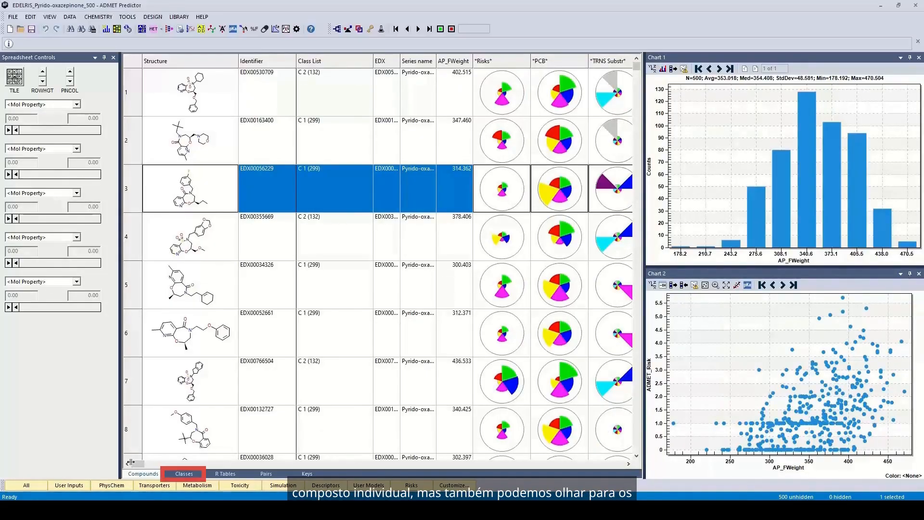
click(185, 473)
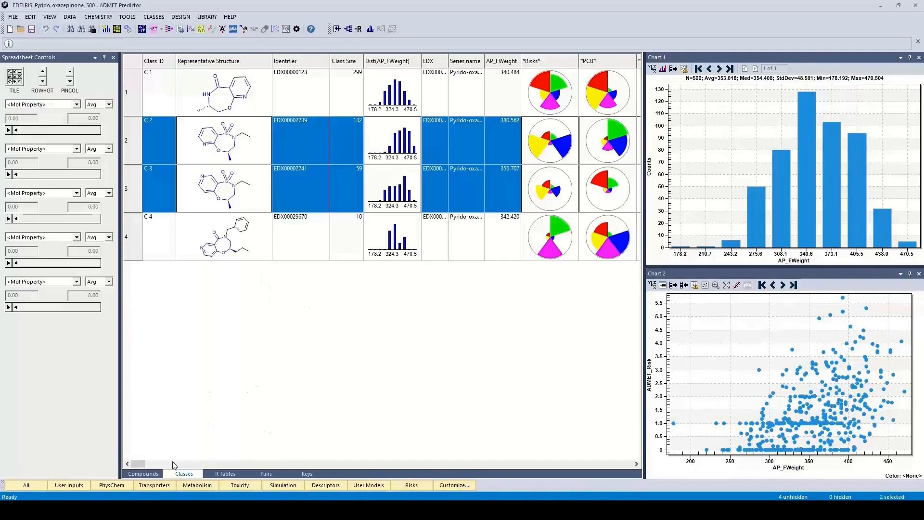
Scroll to the Ames Mut, Tox and ADMET_Risk columns and select class C 1 (ADMET_Risk 1.487).
drag(139, 465, 154, 465)
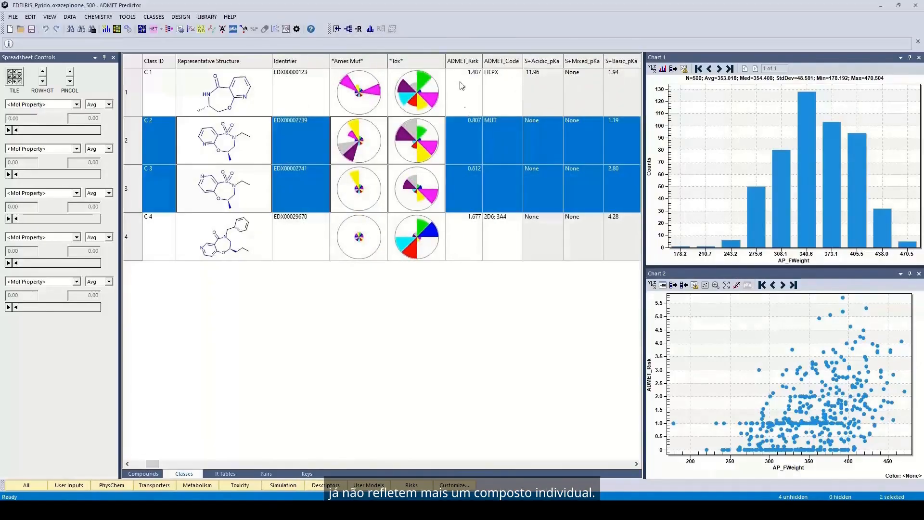
click(470, 102)
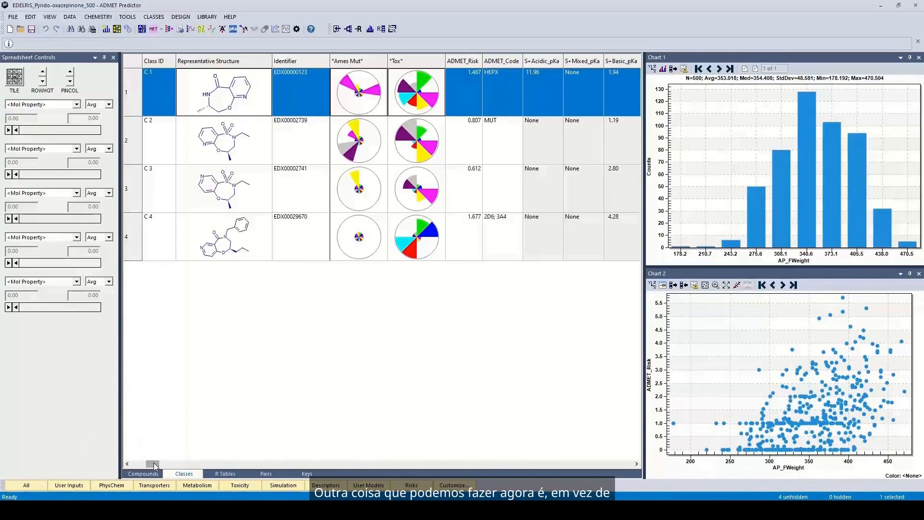
At the CYP Substr column, compare star plots of C 1 with C 4, then C 2 with C 3.
drag(156, 465, 154, 466)
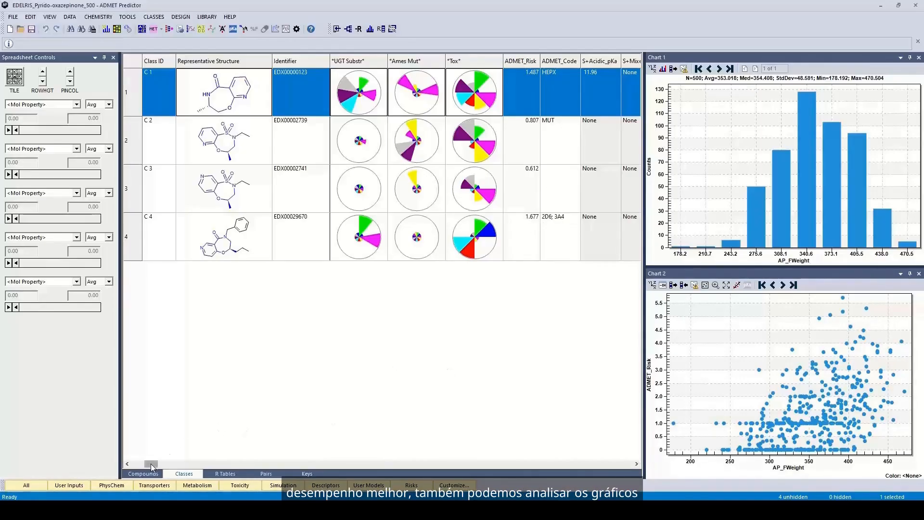
drag(152, 466, 147, 467)
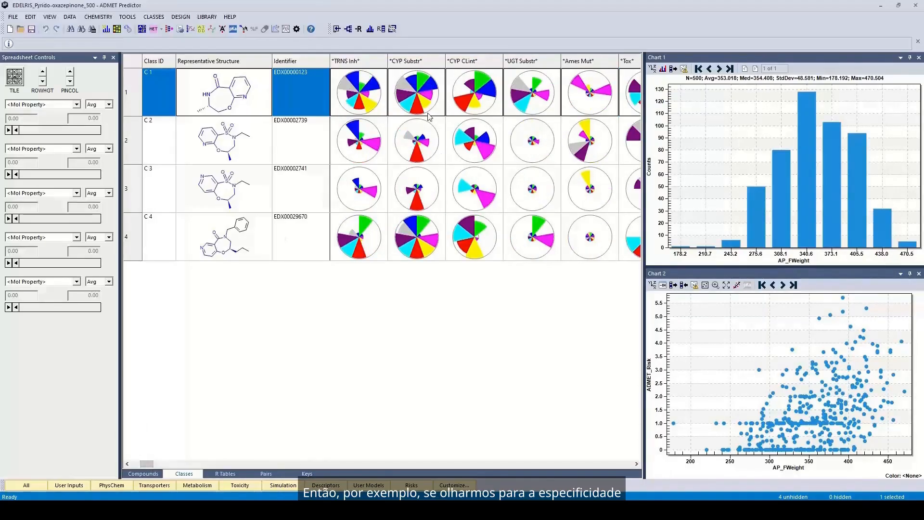
mouse_move(424, 102)
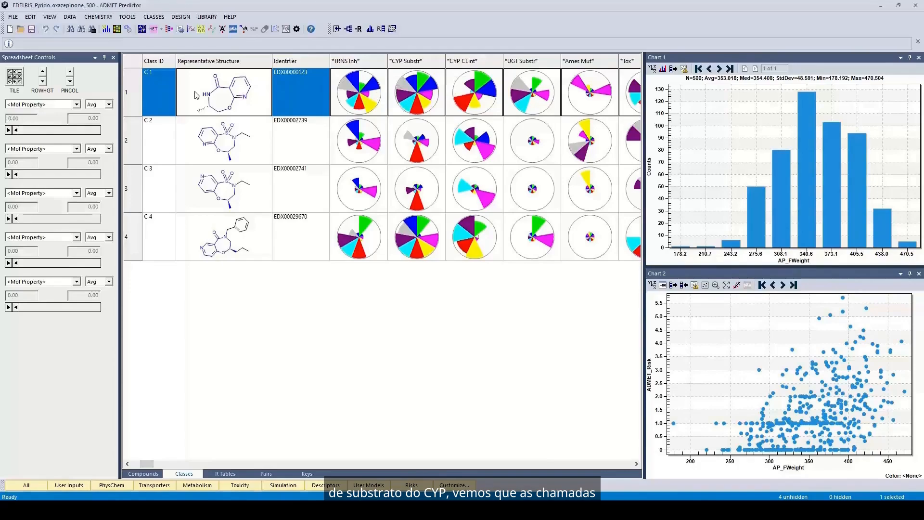
ctrl+click(167, 243)
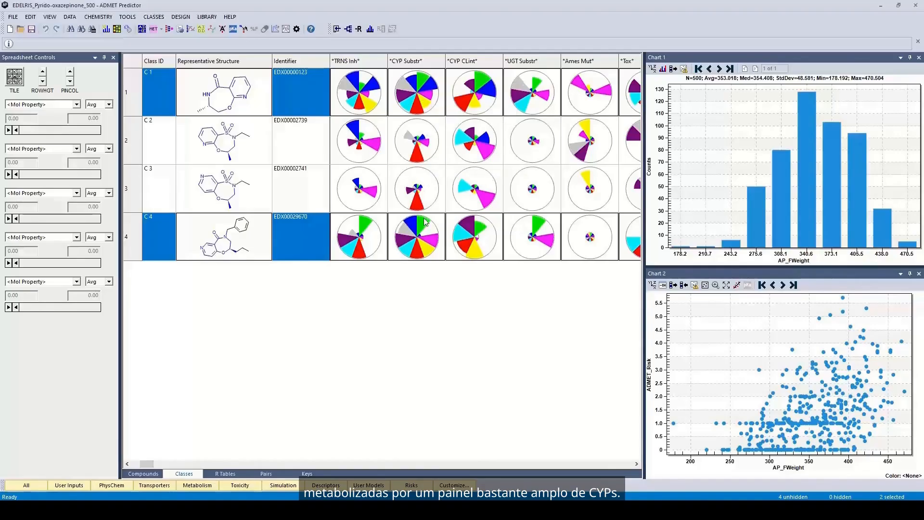
click(168, 145)
ctrl+click(167, 193)
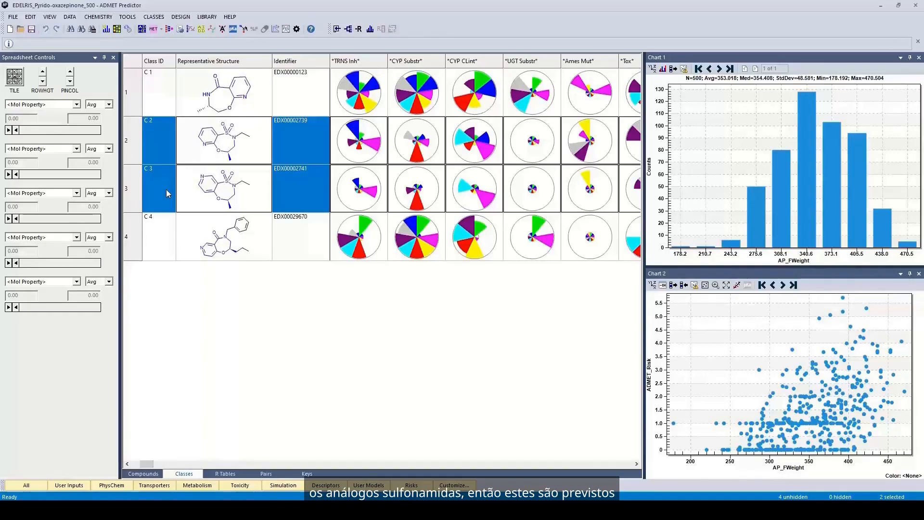
mouse_move(417, 204)
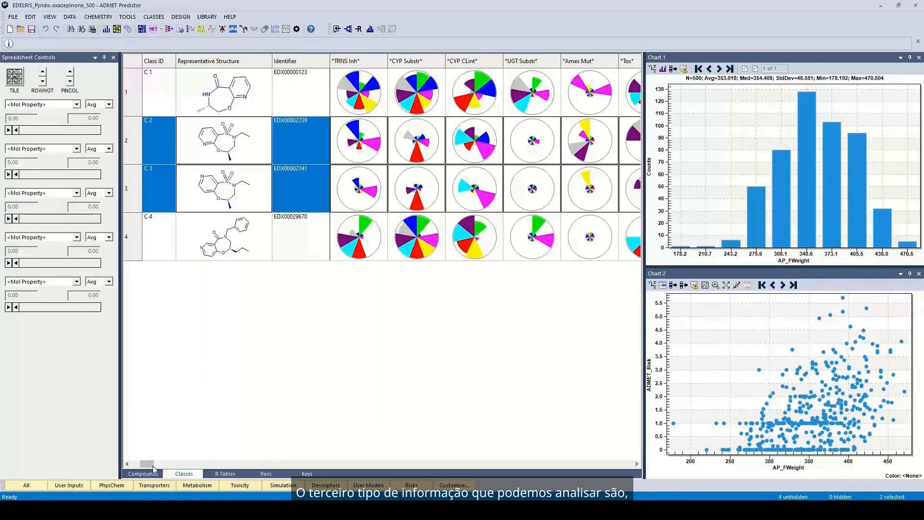
drag(152, 464, 136, 463)
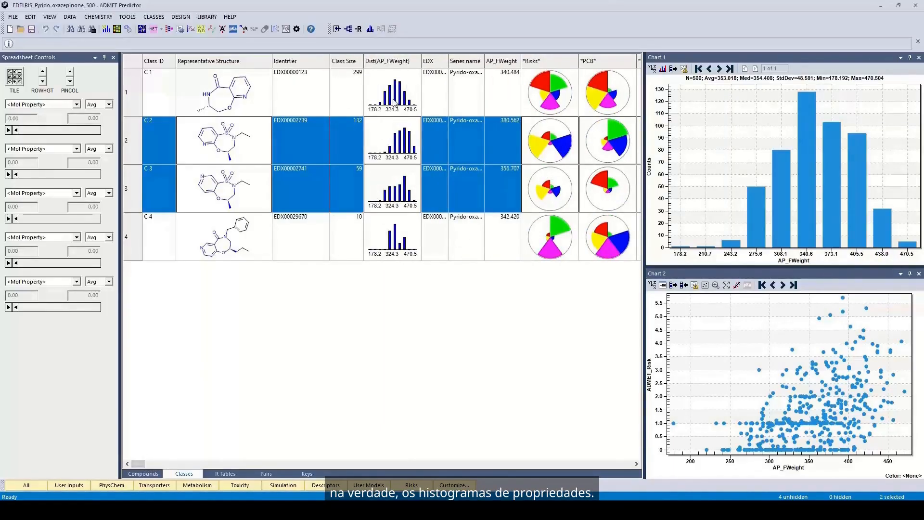
Select class C 2 and insert a Dist(ADMET_Risk) graphical distribution column.
click(390, 143)
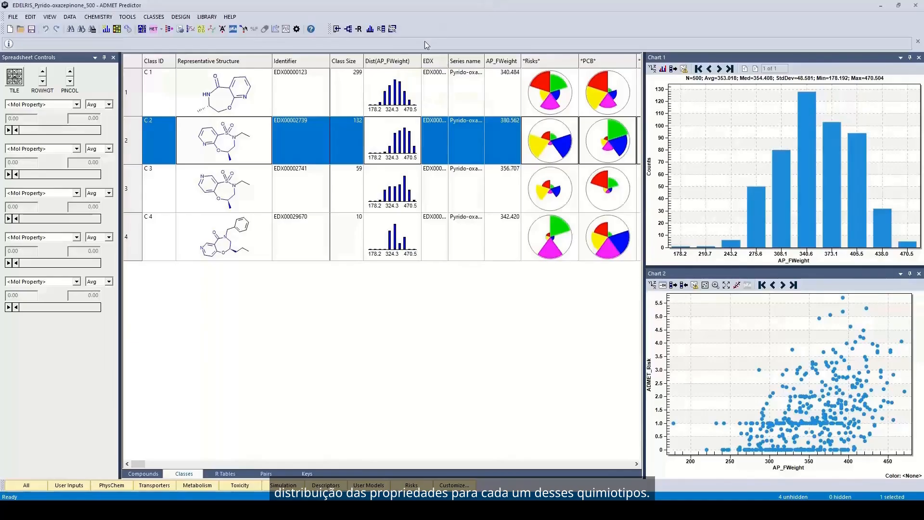
mouse_move(390, 63)
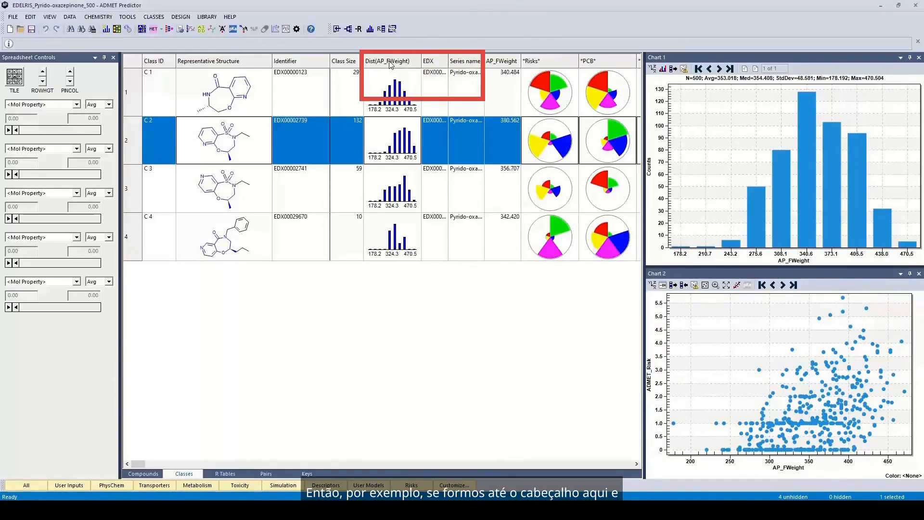
right_click(390, 63)
mouse_move(424, 121)
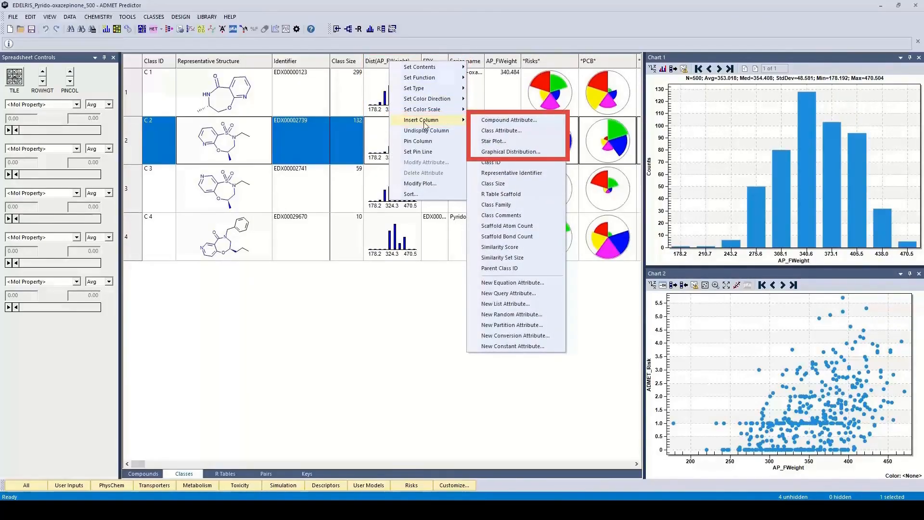
click(492, 152)
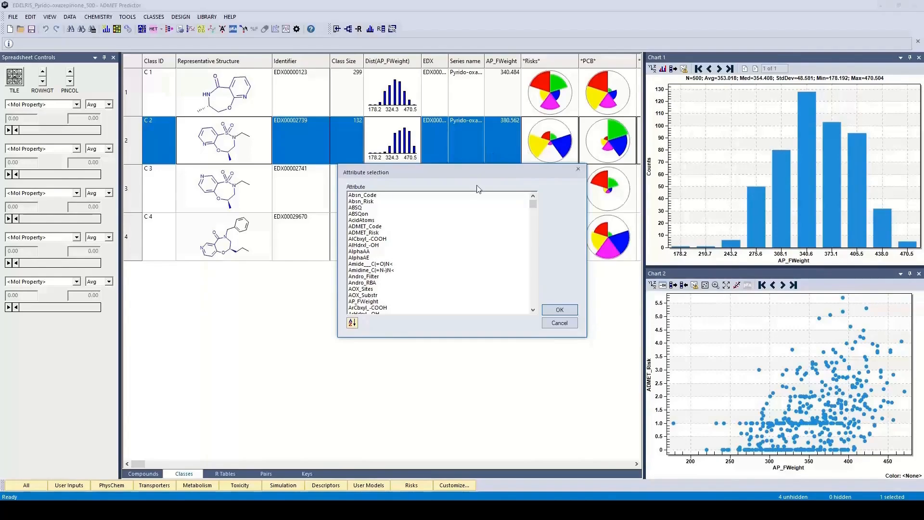
click(374, 233)
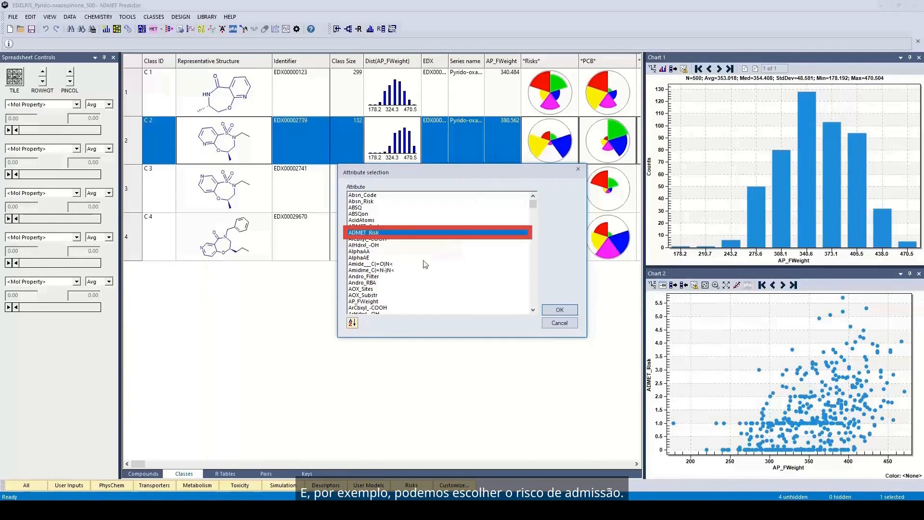
click(558, 310)
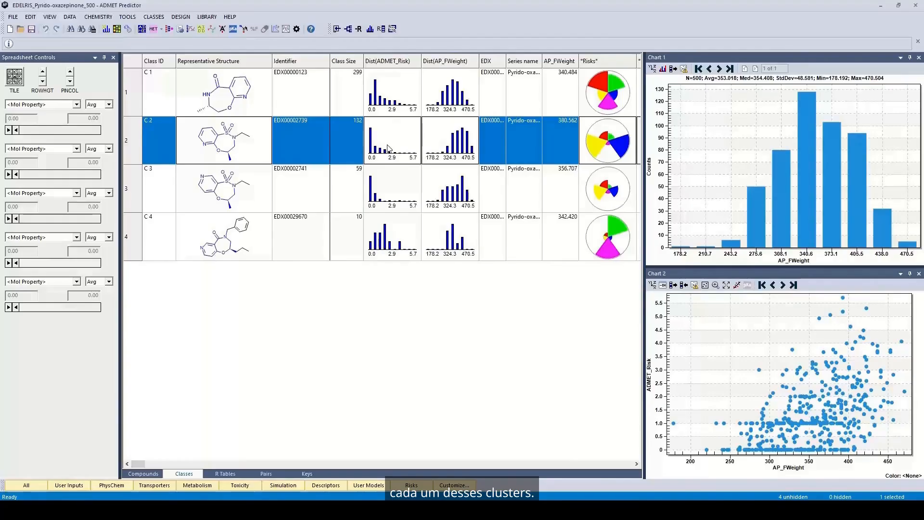
right_click(403, 65)
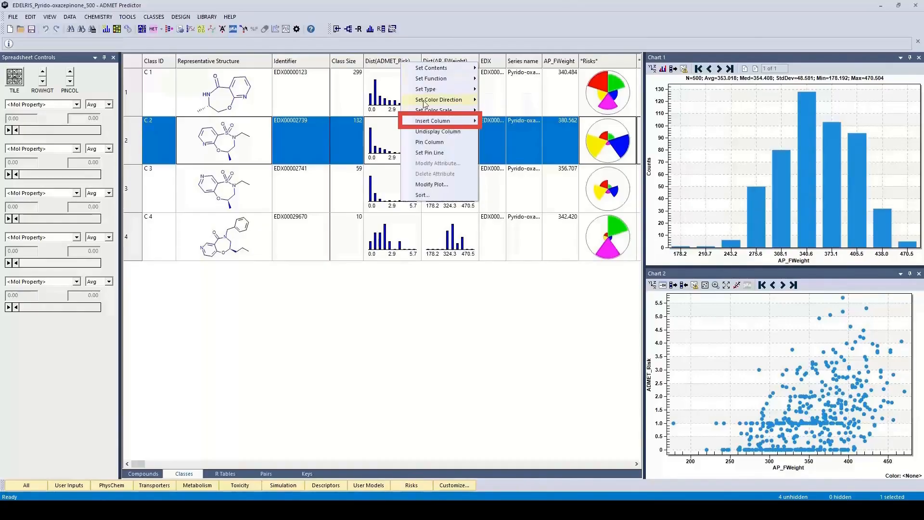
Insert a Dist(hERG_Filter) graphical distribution column, then select class C 1 for comparison.
mouse_move(425, 101)
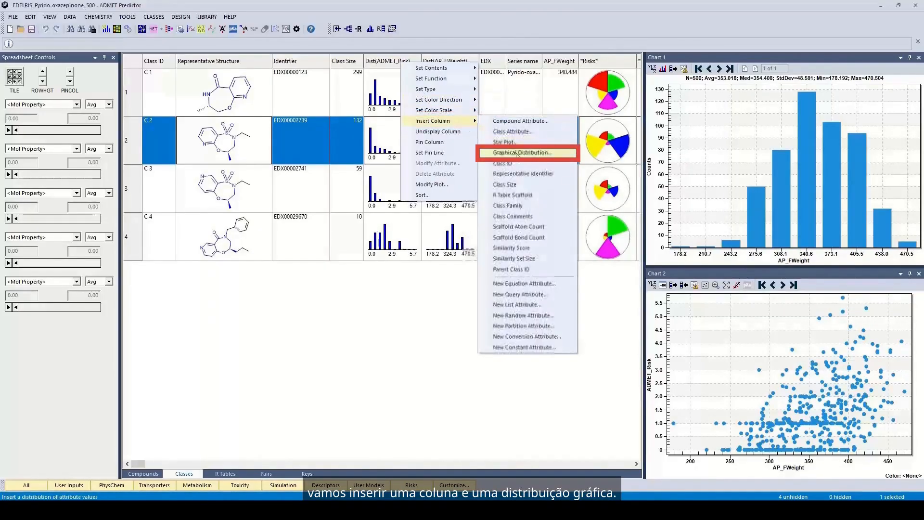
click(518, 153)
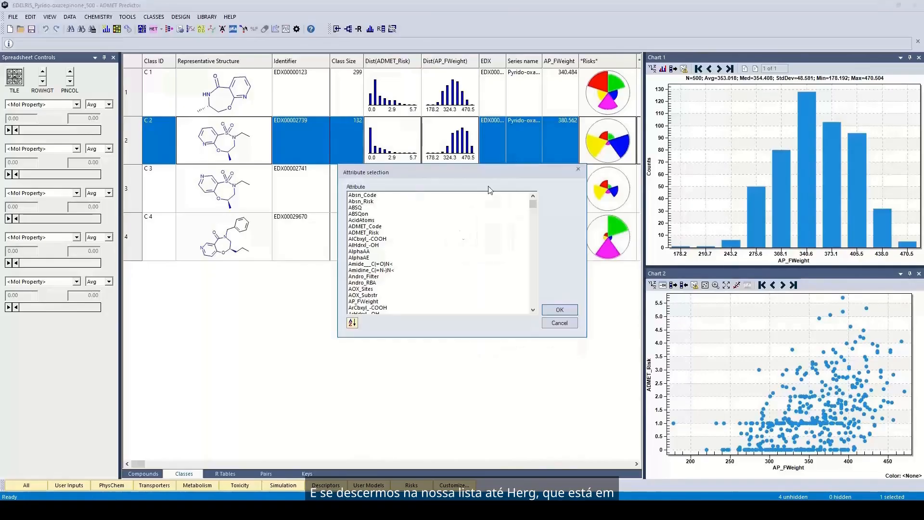
scroll(534, 294, down, 20)
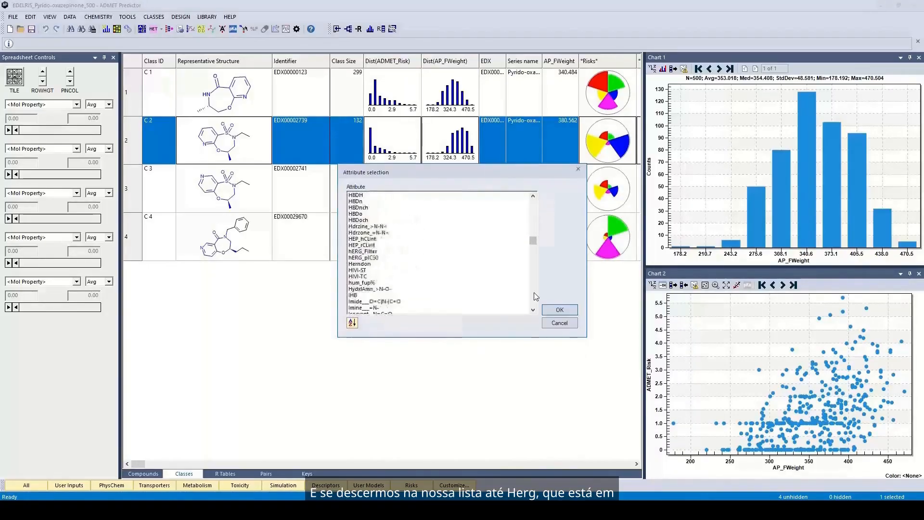
scroll(536, 296, up, 7)
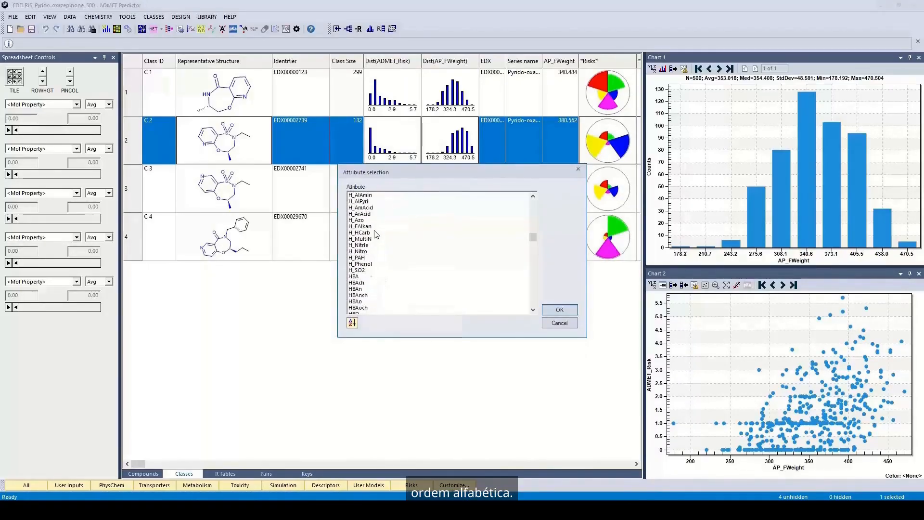
scroll(377, 235, down, 2)
scroll(372, 276, down, 1)
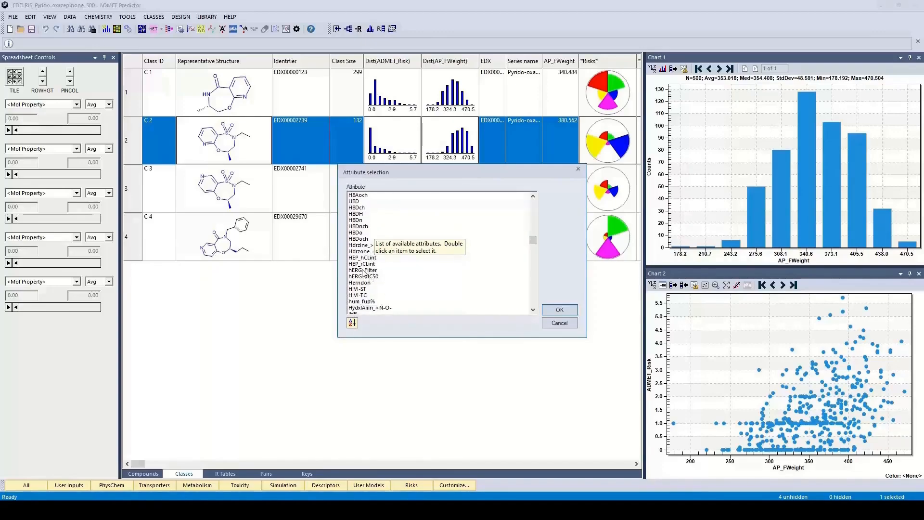
click(362, 271)
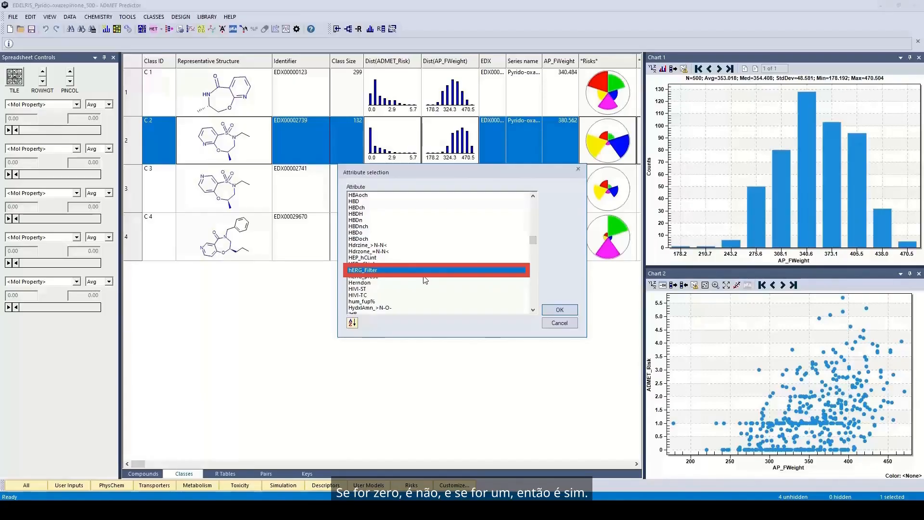
click(568, 311)
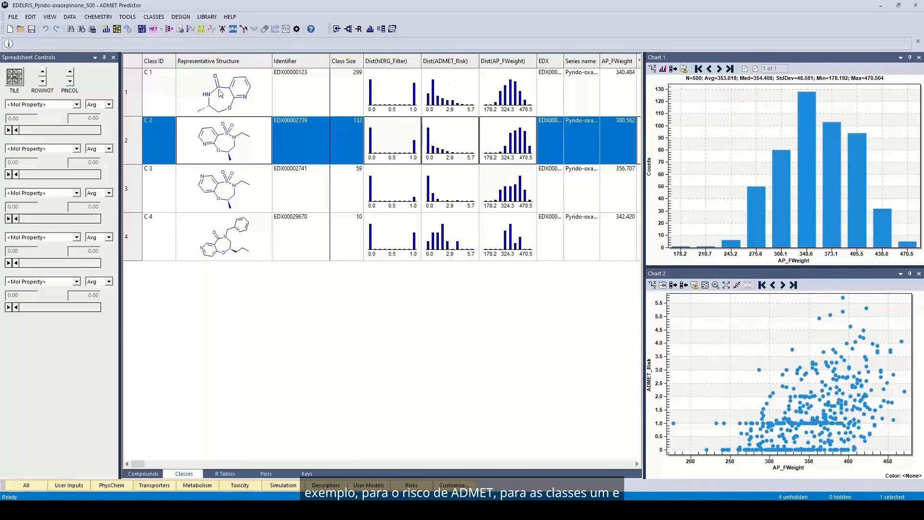
click(166, 94)
Compare the hERG_Filter and ADMET_Risk distributions of classes C2 with C3, and C1 with C4.
ctrl+click(162, 246)
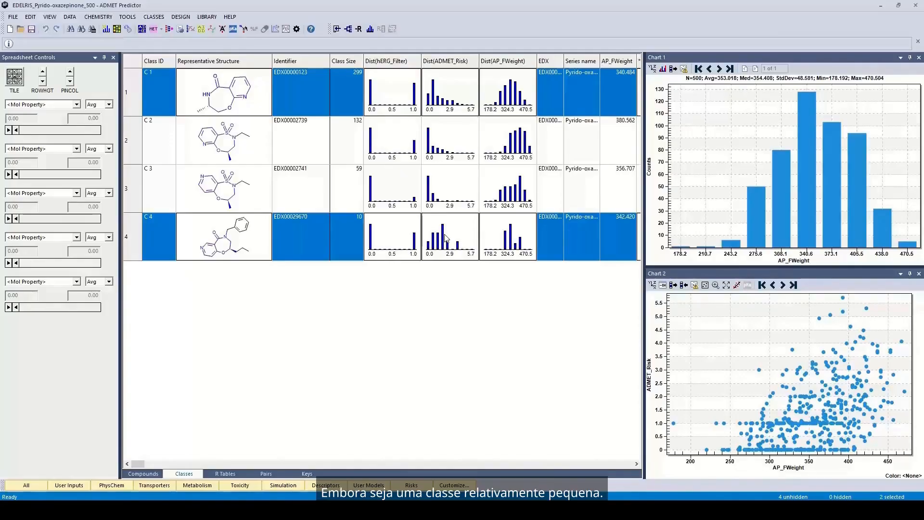
click(157, 134)
ctrl+click(165, 170)
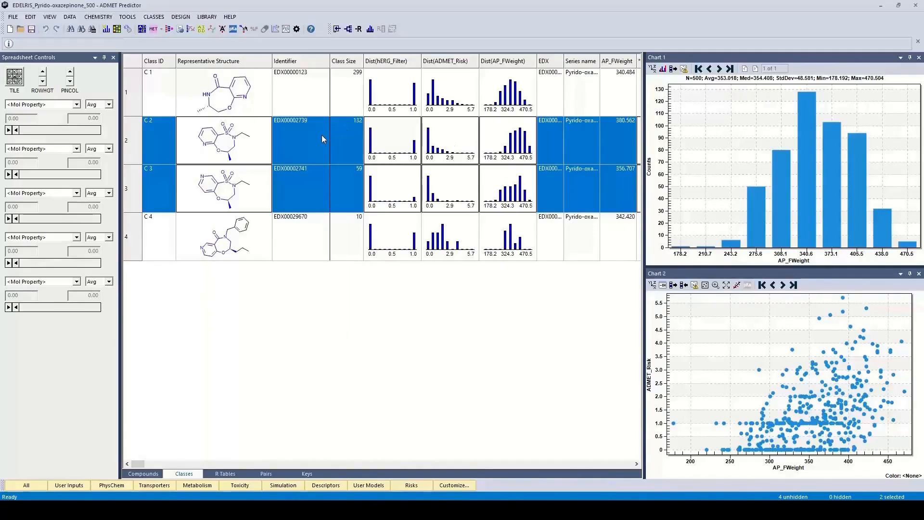
click(167, 94)
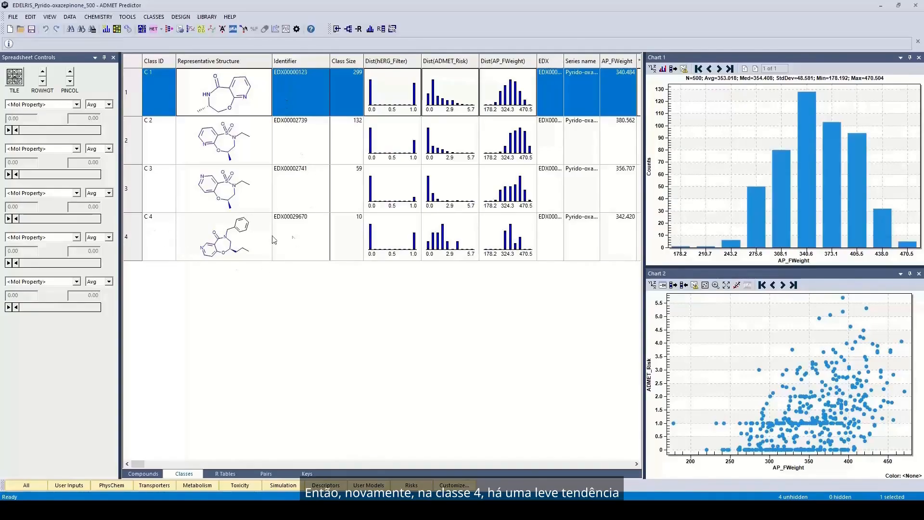
ctrl+click(152, 241)
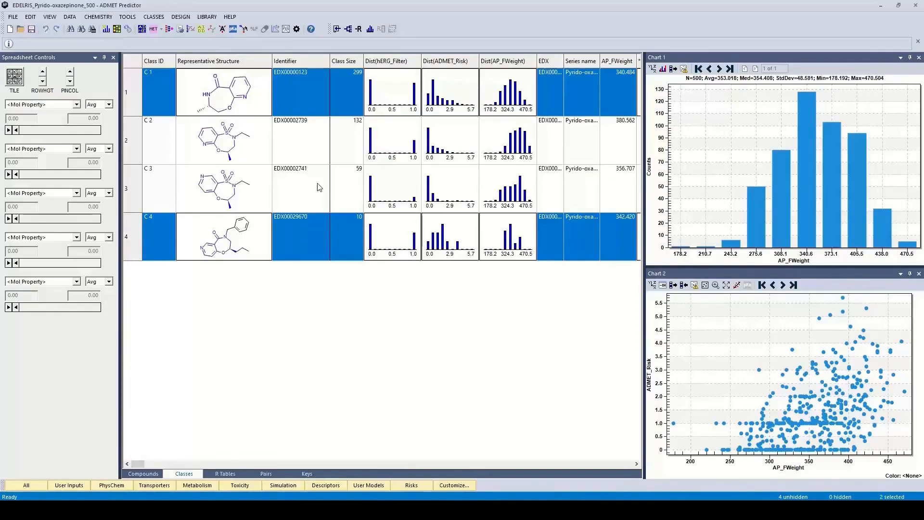
Compare C2 with C3 again, then select all four classes C1 through C4.
click(163, 135)
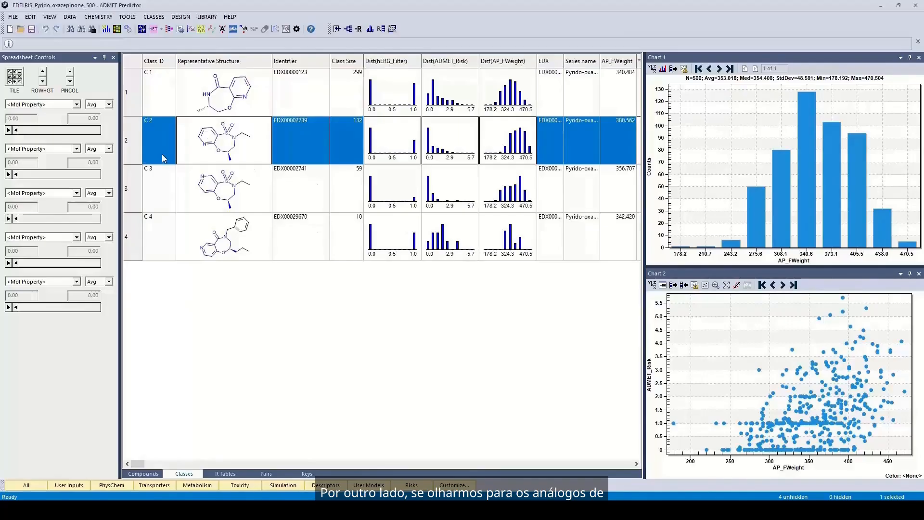
ctrl+click(160, 177)
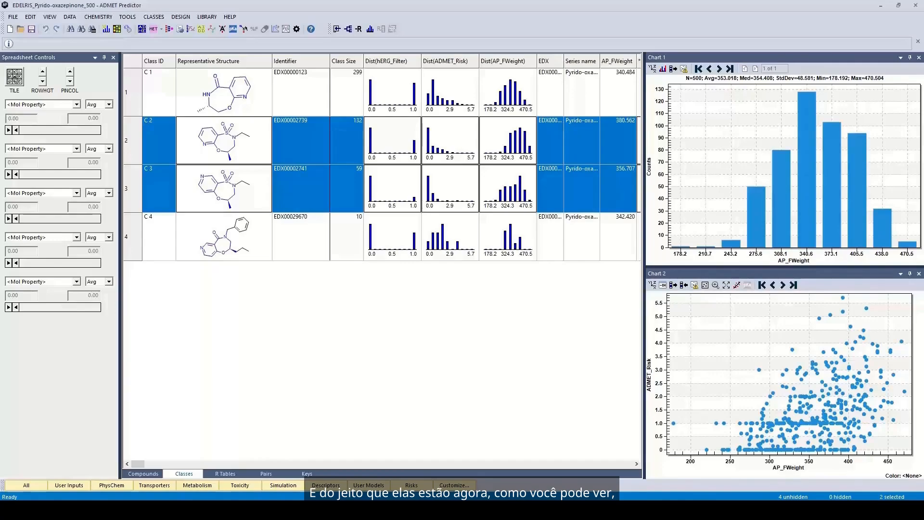
click(156, 96)
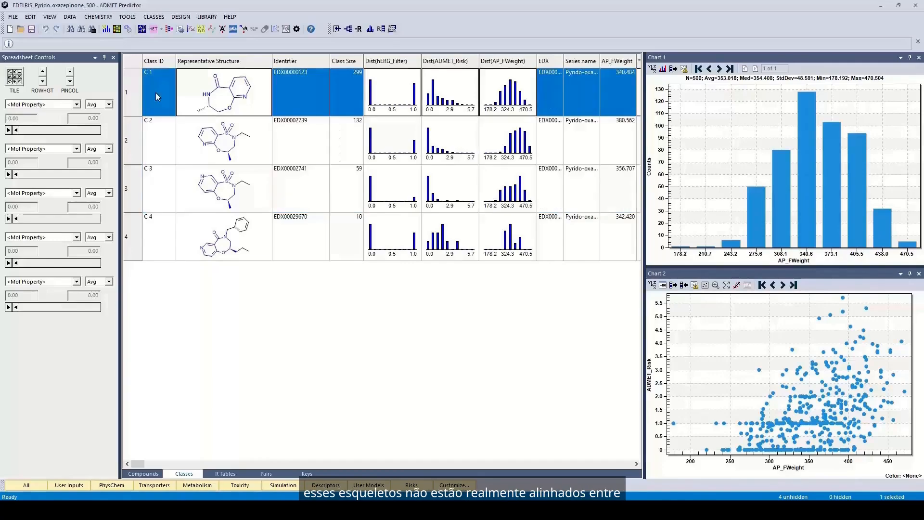
shift+click(159, 233)
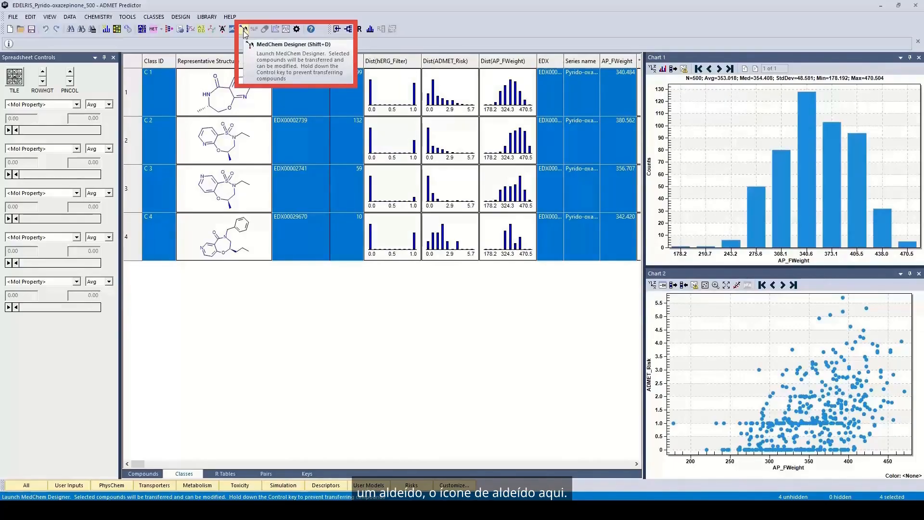
Send the four selected compounds to MedChem Designer and clean up the first molecule's layout.
click(244, 30)
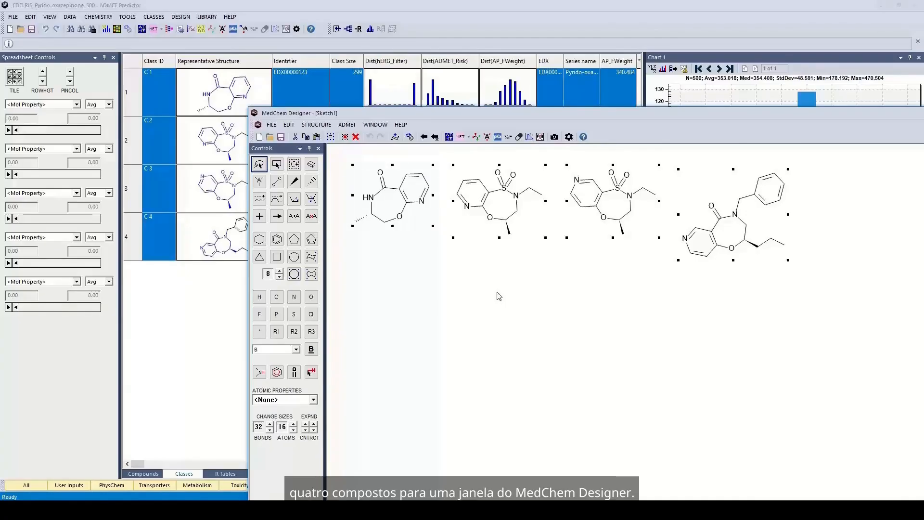
click(484, 302)
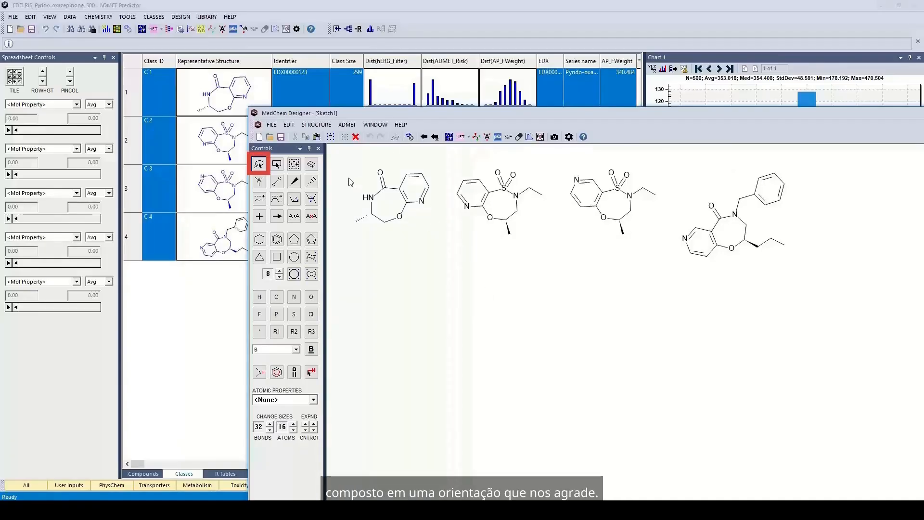
mouse_move(349, 177)
mouse_down()
mouse_move(344, 227)
mouse_move(381, 251)
mouse_move(448, 208)
mouse_move(426, 159)
mouse_move(370, 154)
mouse_move(356, 162)
mouse_up()
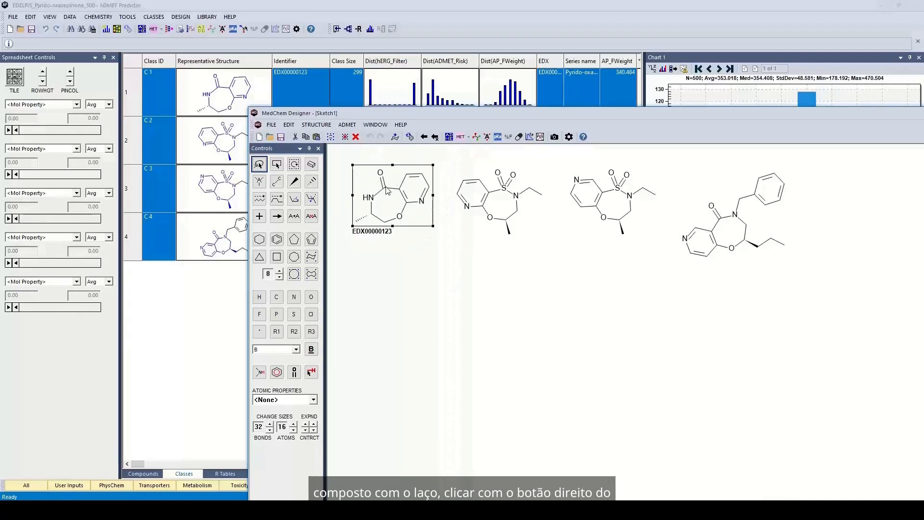
right_click(392, 202)
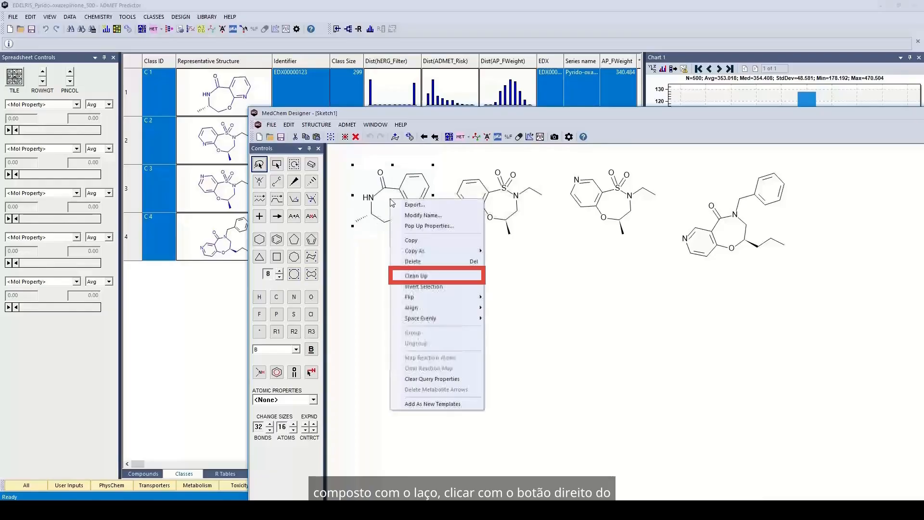
click(421, 276)
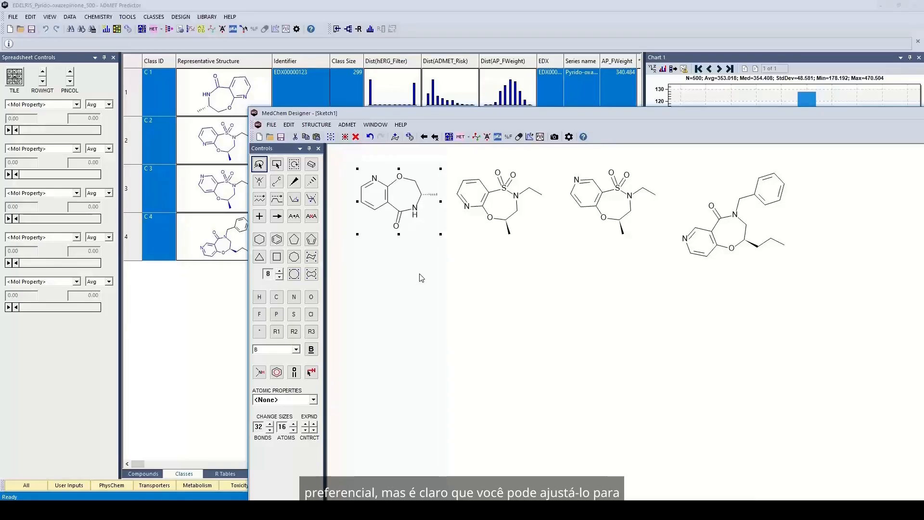
Flip the first lactam molecule vertically so its carbonyl sits on top.
right_click(397, 208)
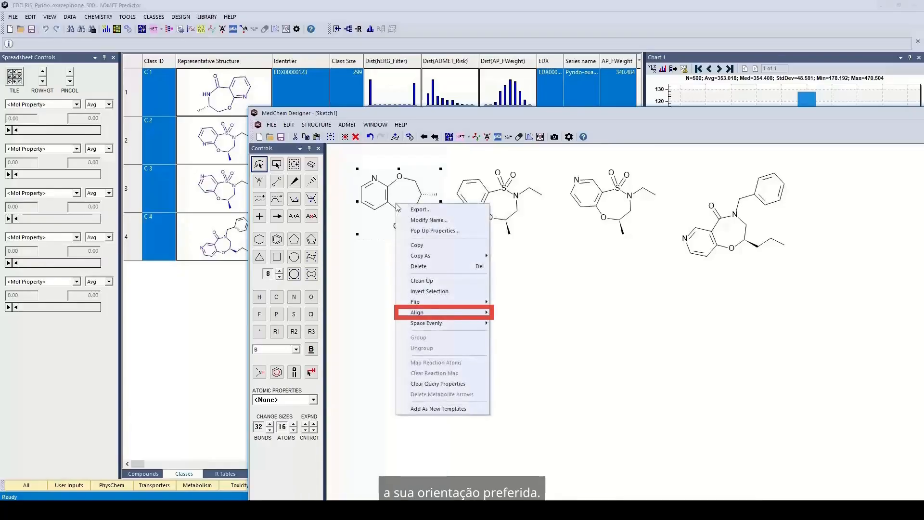
mouse_move(444, 313)
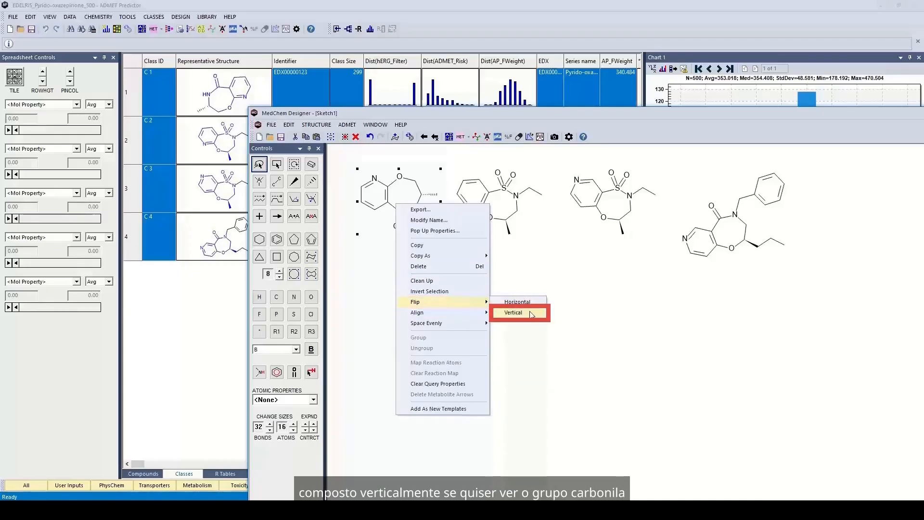
click(513, 313)
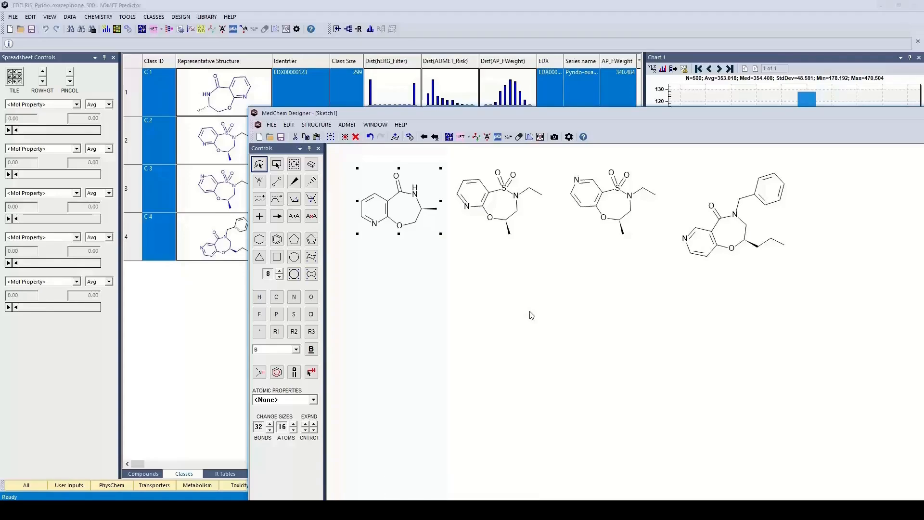
click(532, 324)
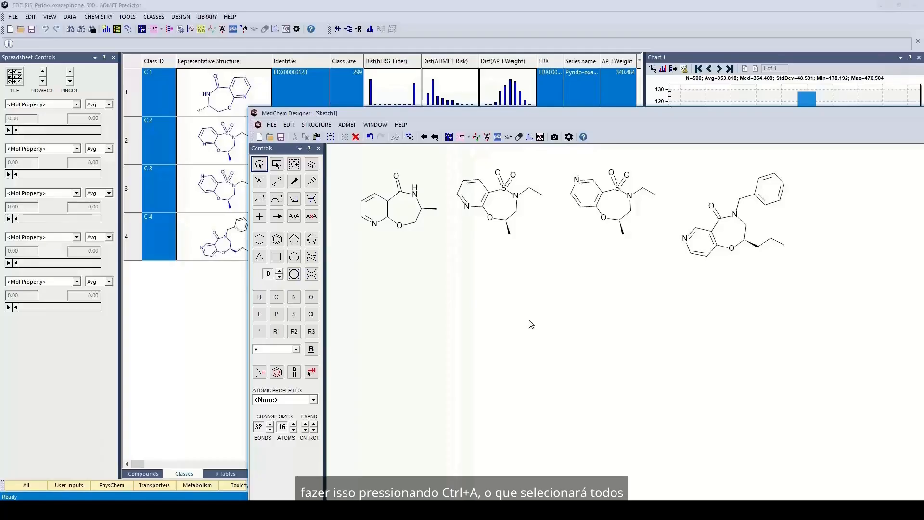
Select all four molecules and align them By Common Scaffold, then clear the selection.
key(ctrl+a)
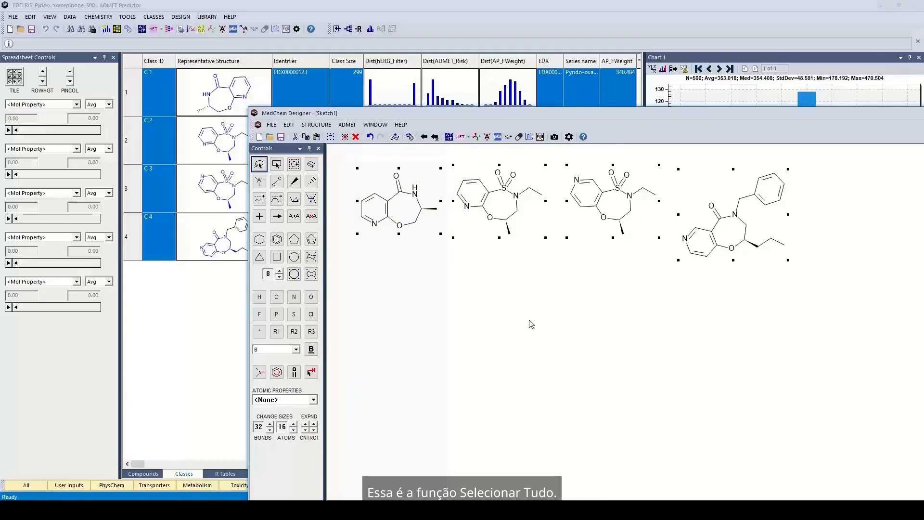
right_click(491, 213)
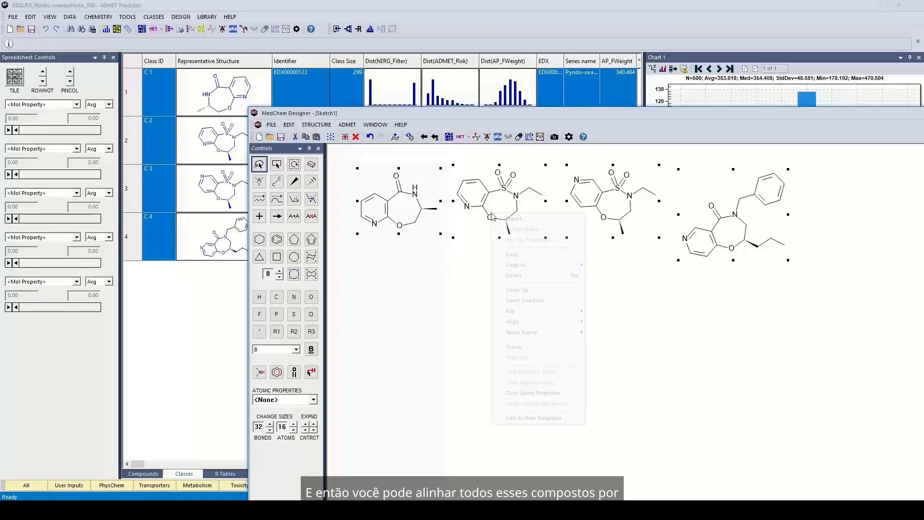
mouse_move(527, 321)
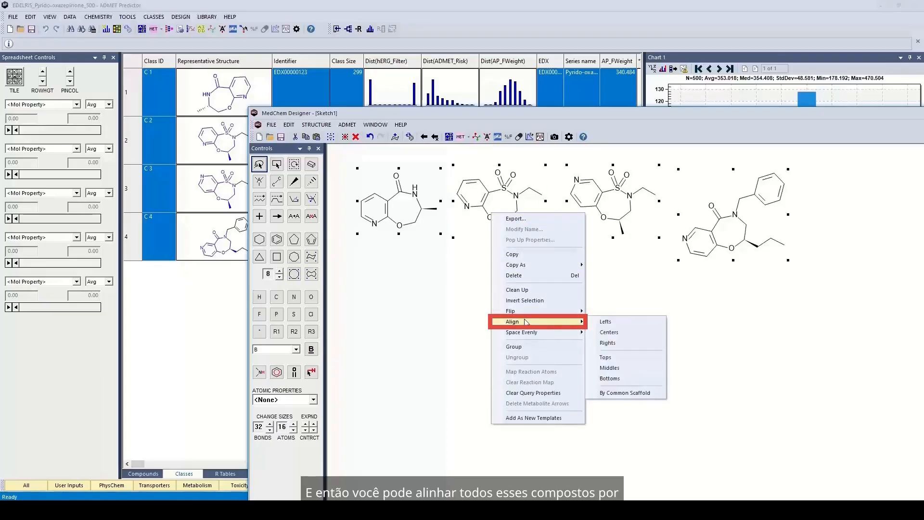
click(623, 394)
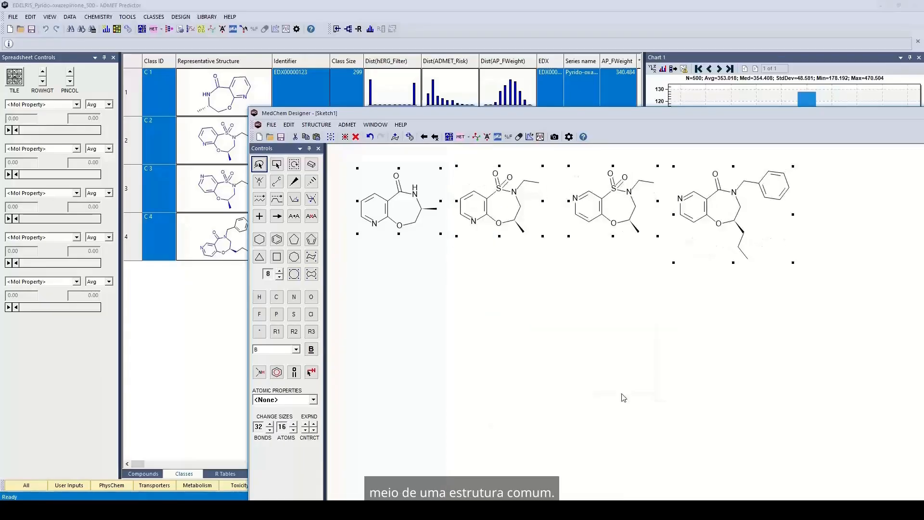
click(618, 335)
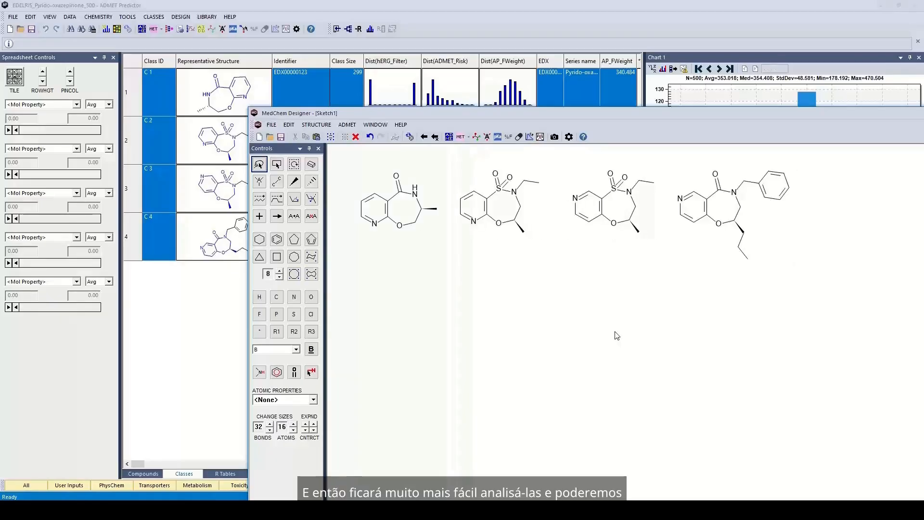
Transfer the structures back, modifying the 4 existing compounds without recalculating ADMET properties.
click(426, 138)
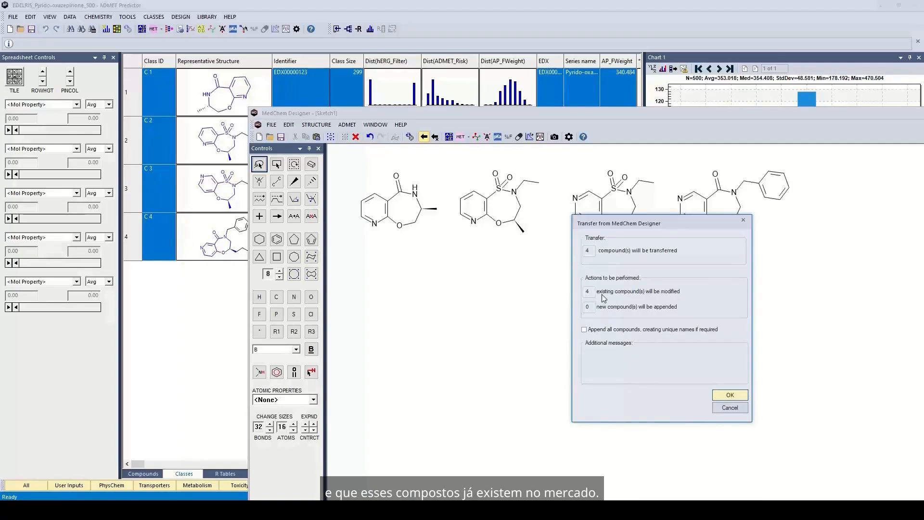
click(720, 396)
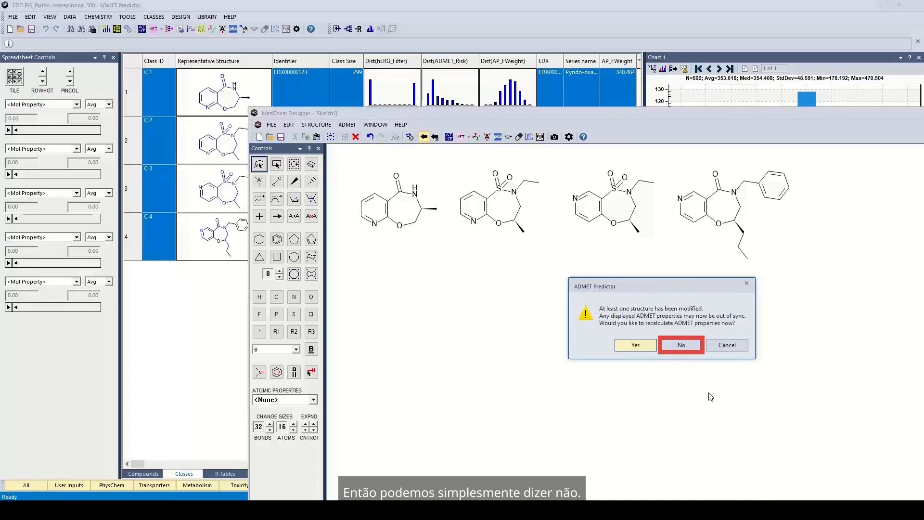
click(676, 347)
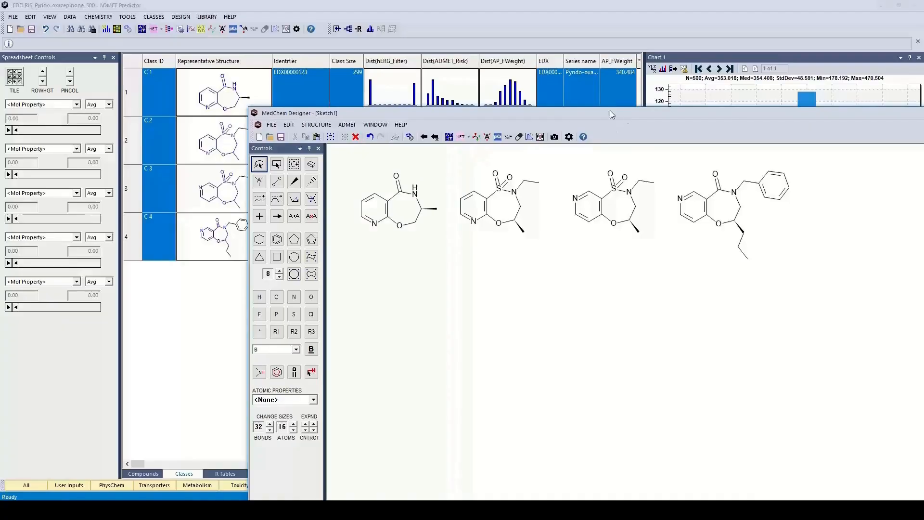
drag(627, 114, 530, 76)
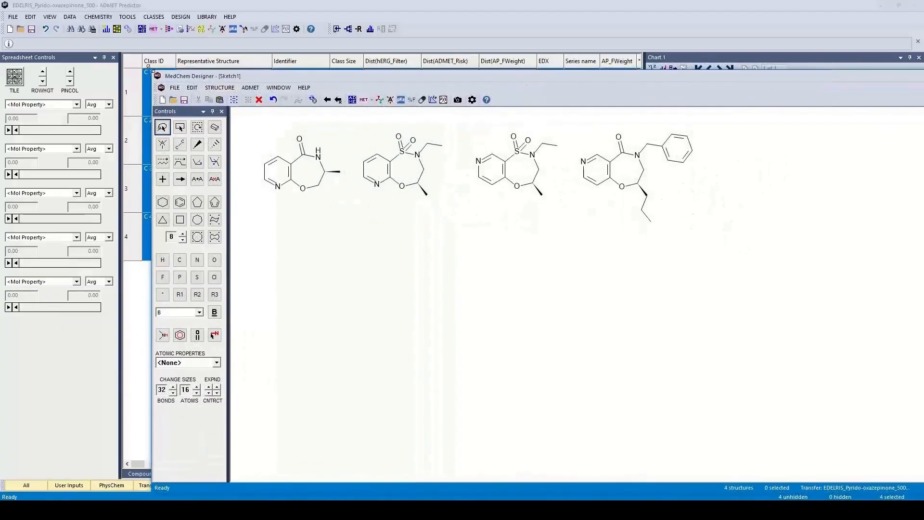
drag(168, 78, 346, 287)
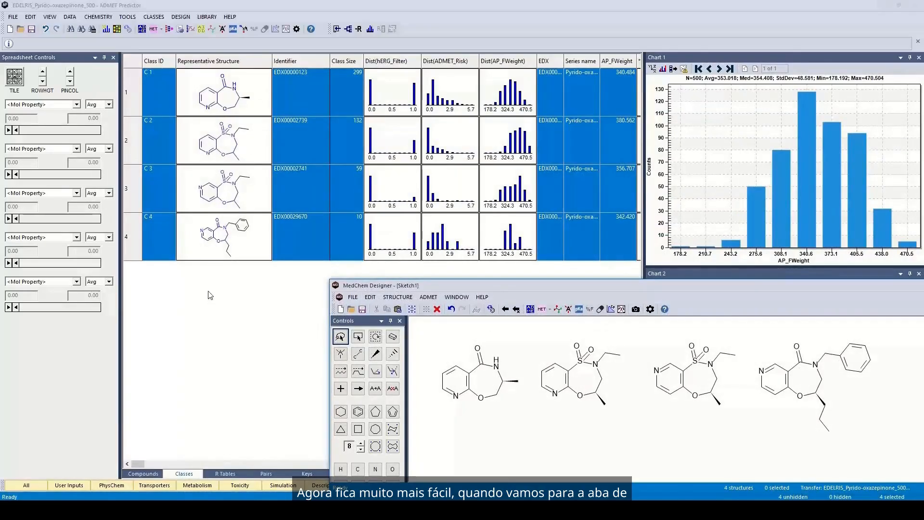
click(238, 292)
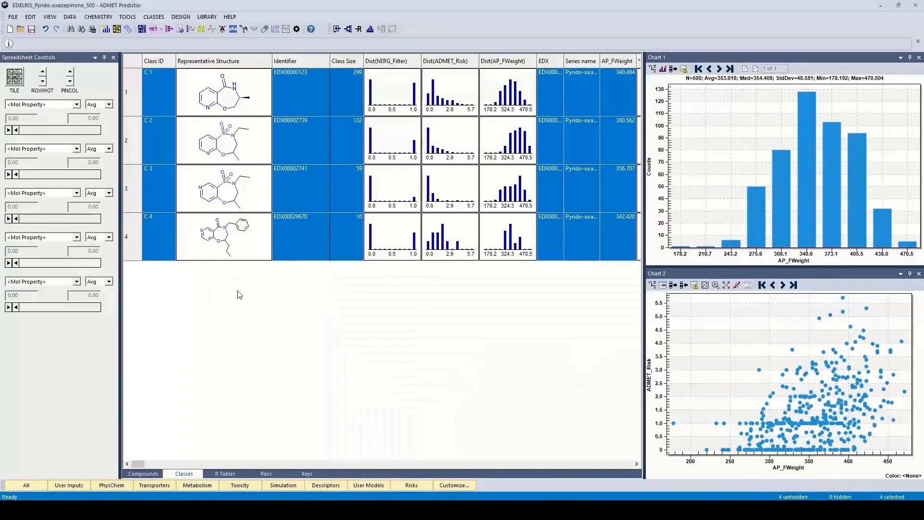
click(169, 91)
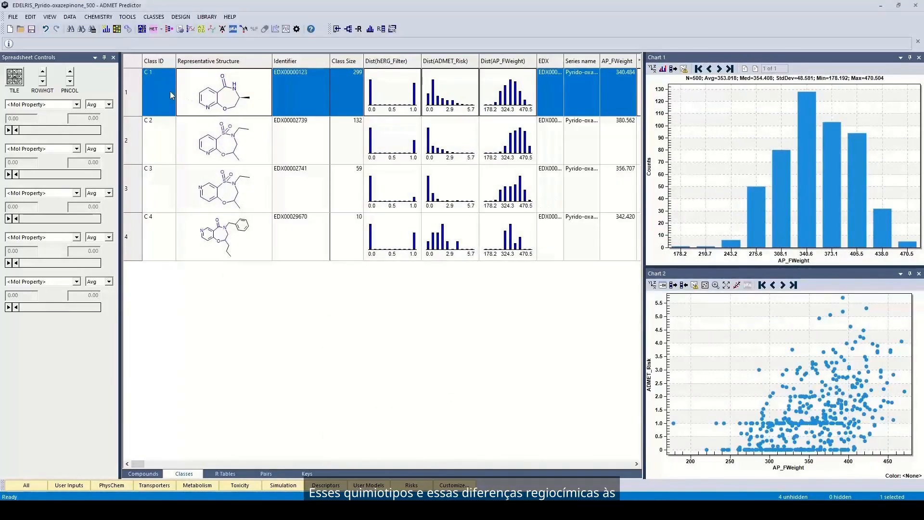
ctrl+click(167, 237)
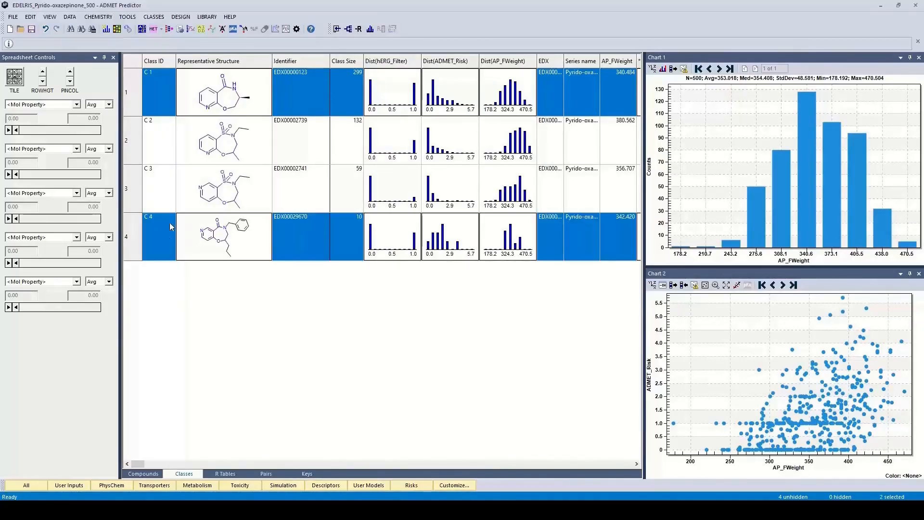
click(167, 147)
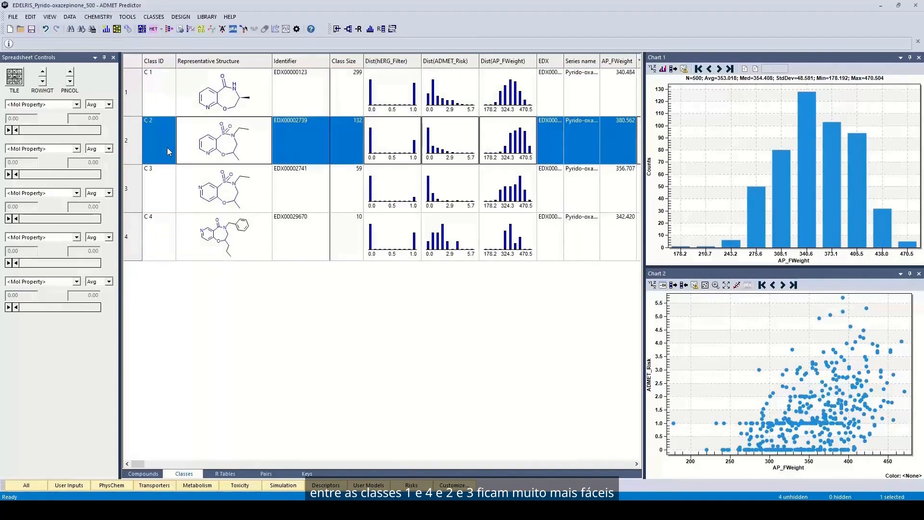
ctrl+click(163, 186)
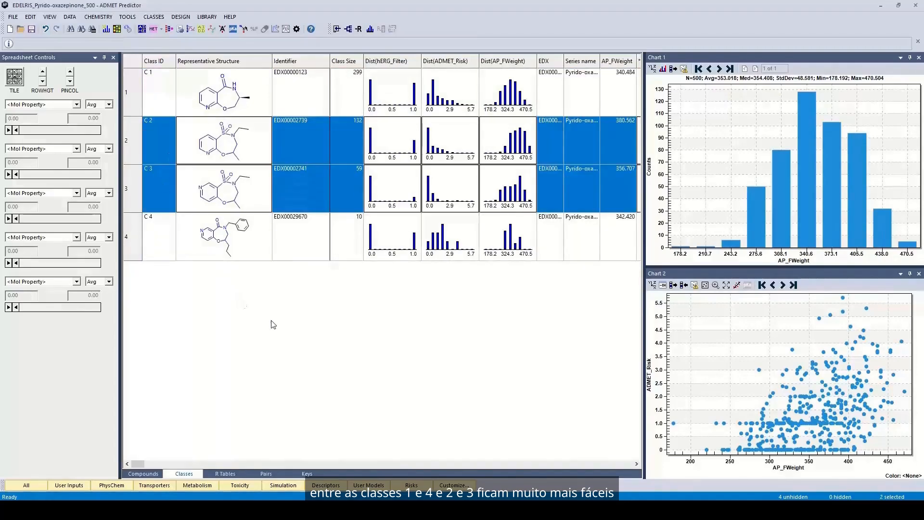
click(280, 247)
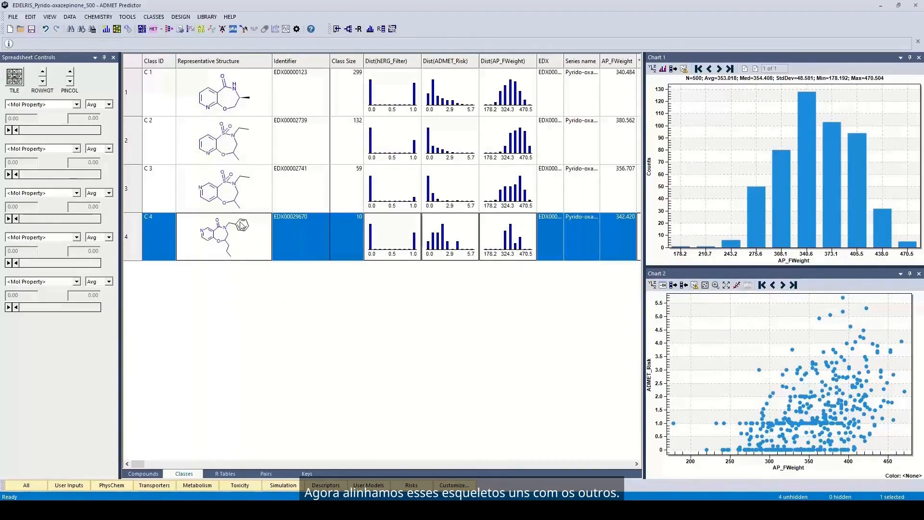
click(144, 473)
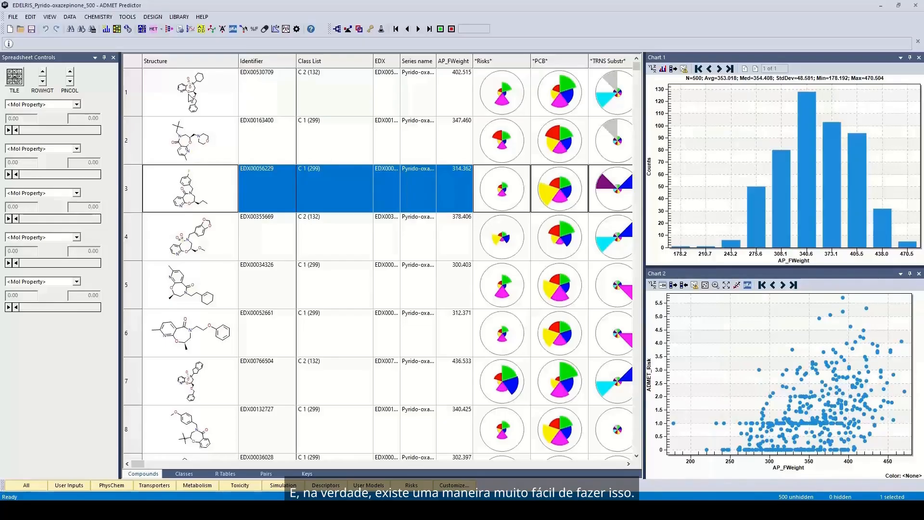
click(181, 474)
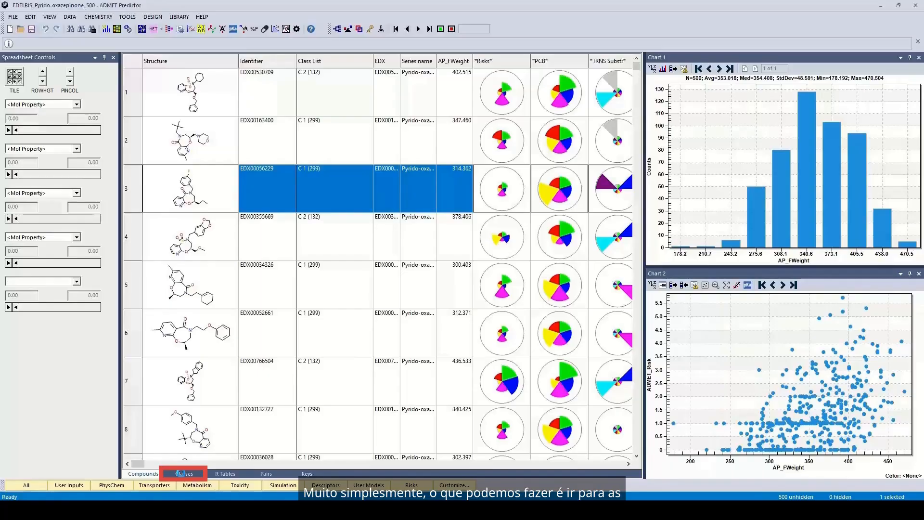
click(166, 99)
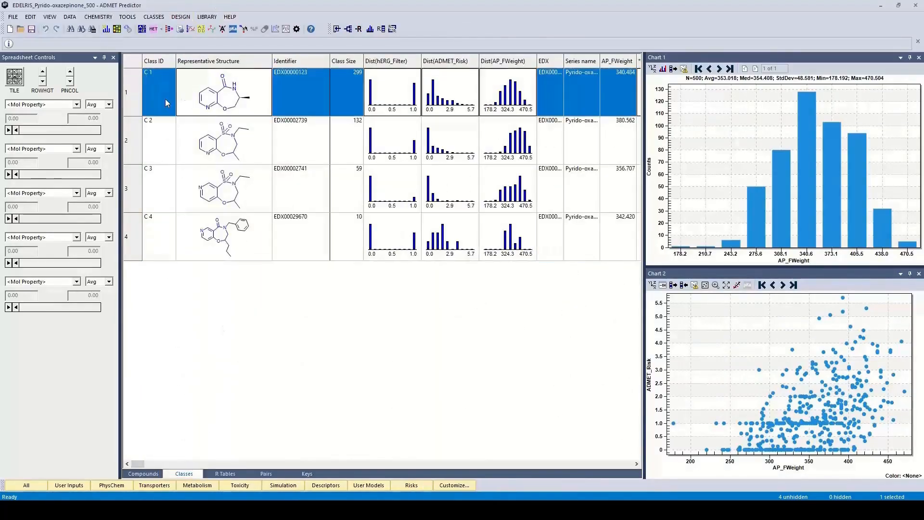
shift+click(161, 236)
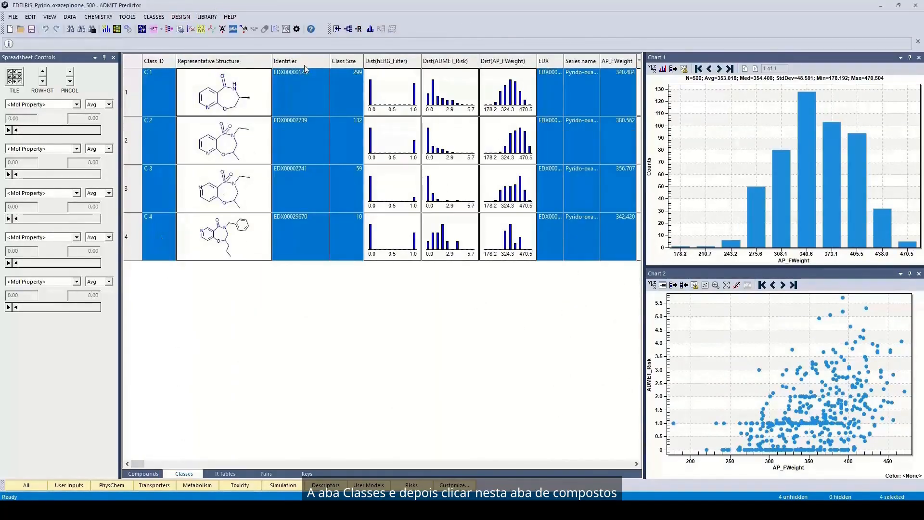
click(338, 30)
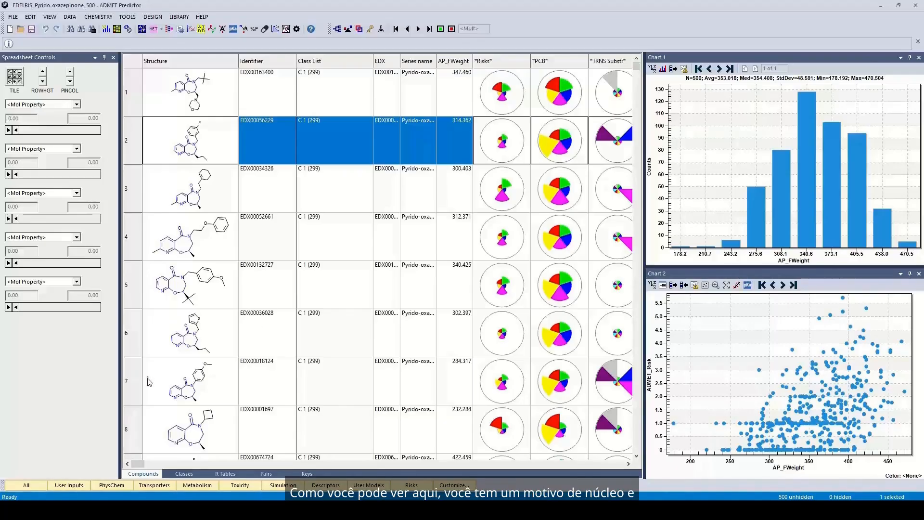
click(190, 473)
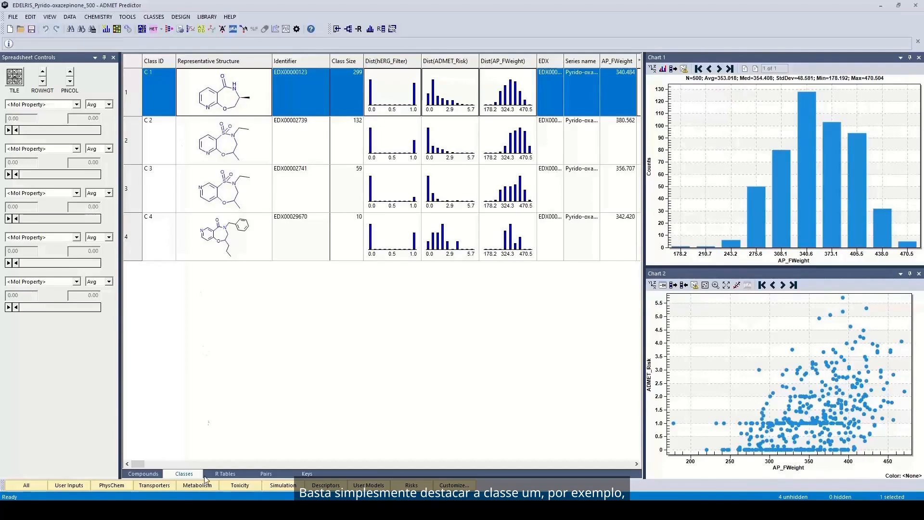
Switch to the R Tables view showing R1–R4 columns for 299 compounds, and open the RTABLES menu.
click(230, 474)
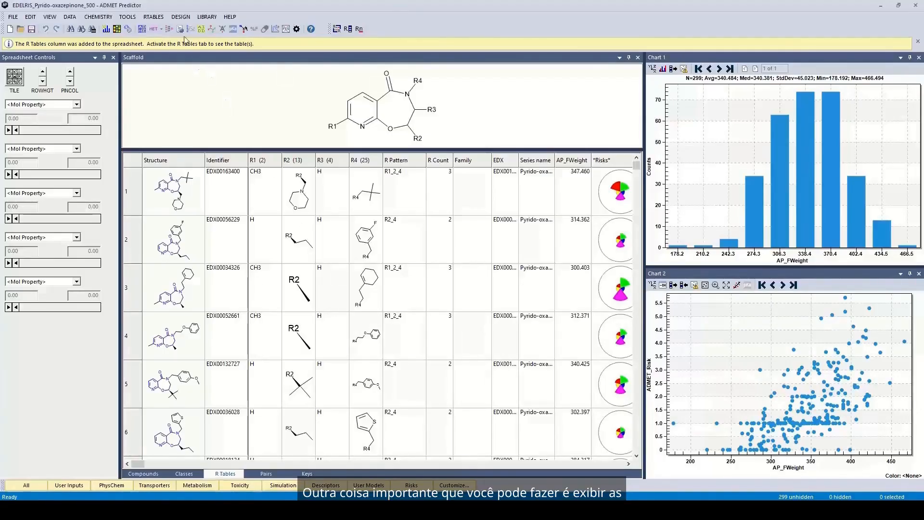
click(151, 17)
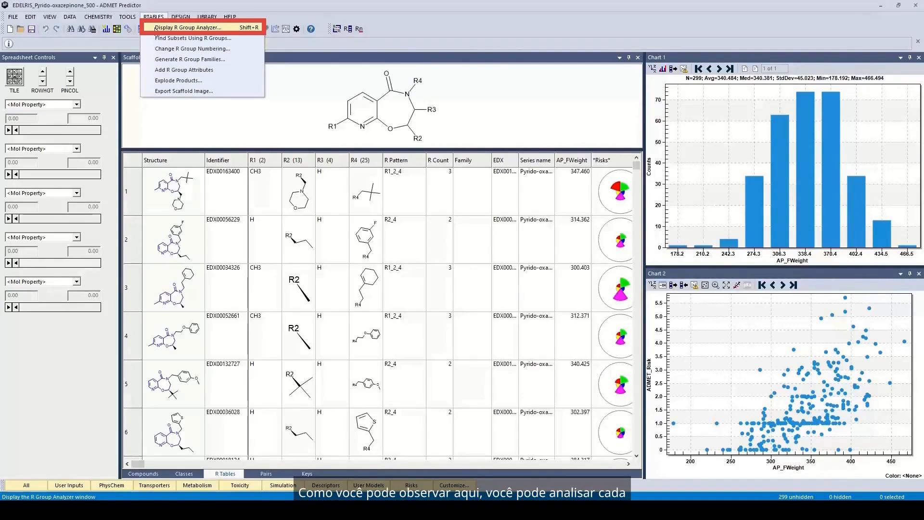
Open the R Group Analyzer and move its window into view.
click(155, 28)
click(246, 44)
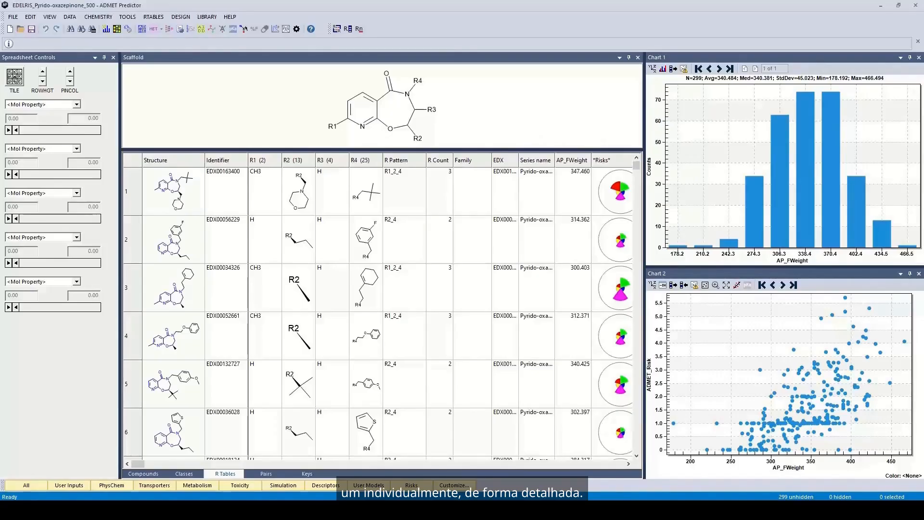
click(364, 510)
click(521, 459)
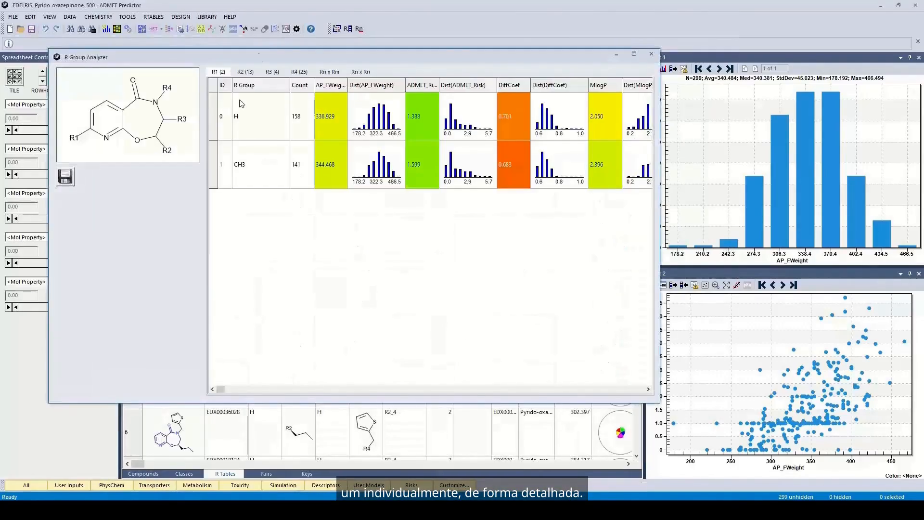
drag(262, 58, 331, 104)
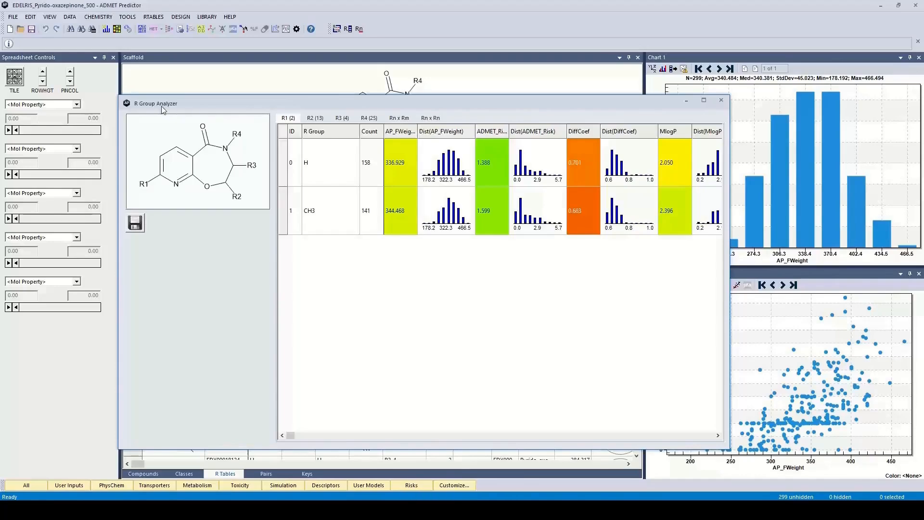
Select the CH3 substituent at R1, view the R2, R3 and R4 tables, then the Rn x Rm matrix.
click(344, 219)
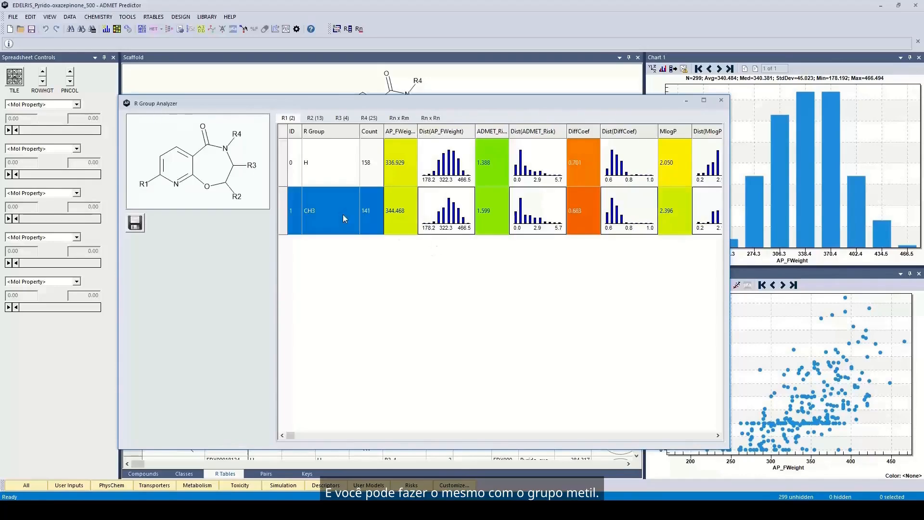
click(317, 118)
click(341, 118)
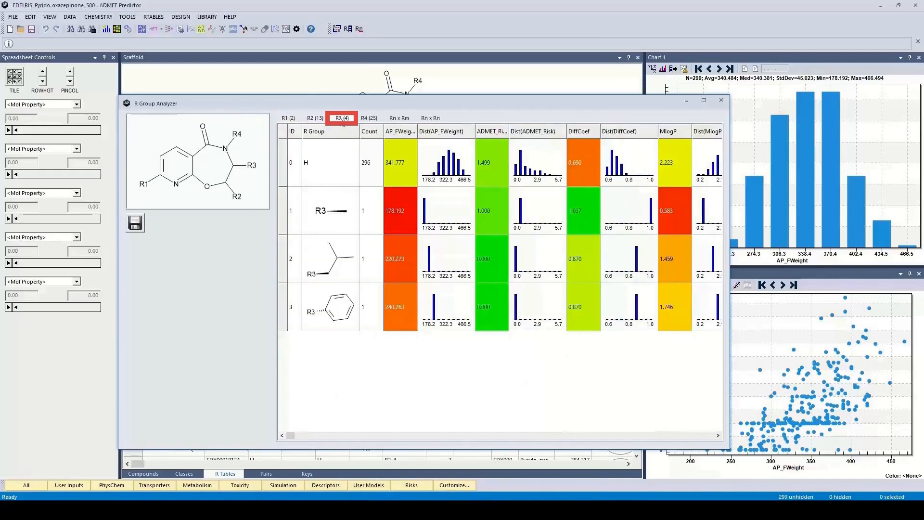
click(368, 121)
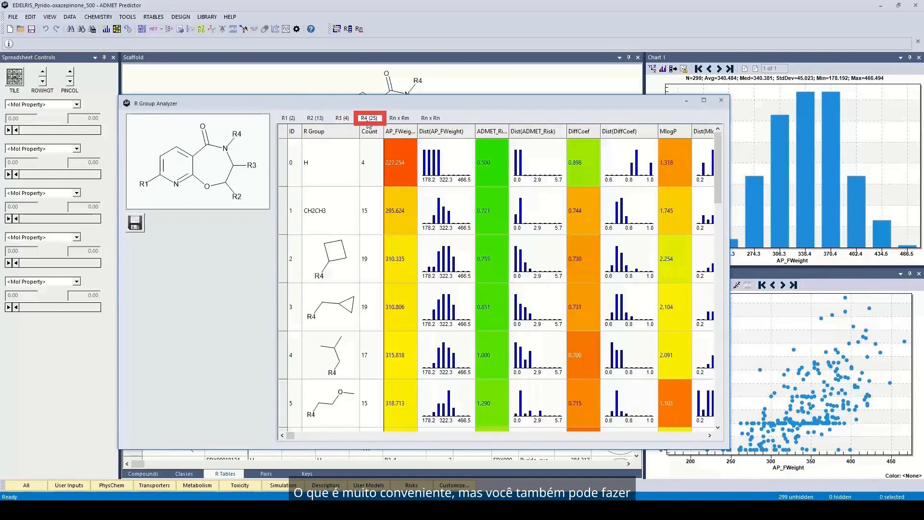
click(395, 119)
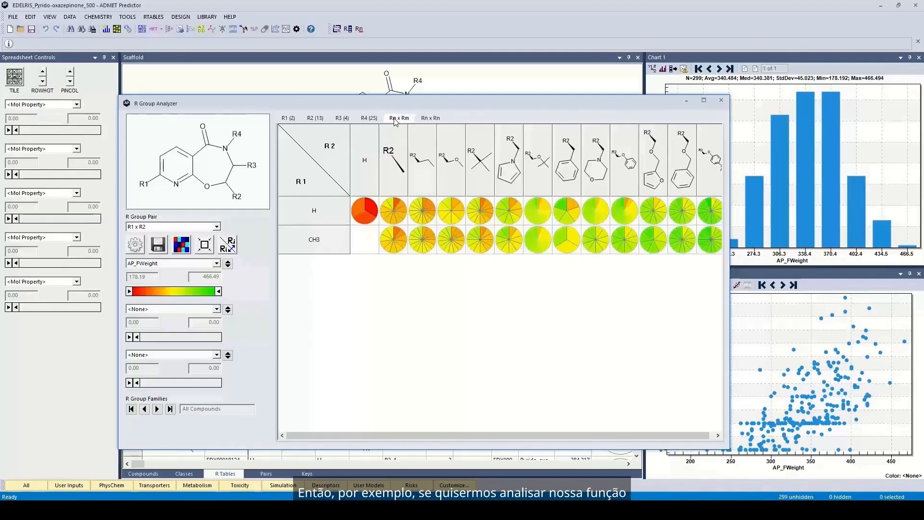
Colour the R1 × R2 pie charts by ADMET_Risk (0.00–5.70 scale) instead of AP_FWeight.
click(217, 263)
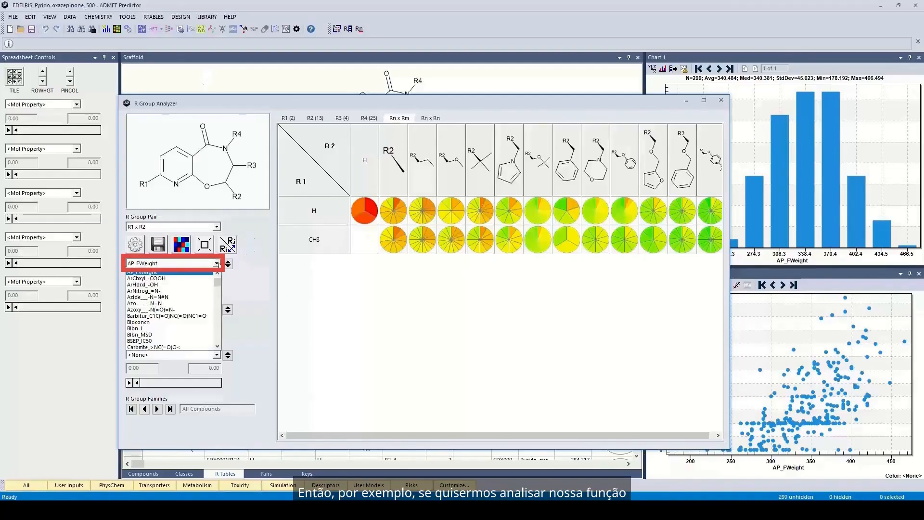
scroll(221, 278, up, 4)
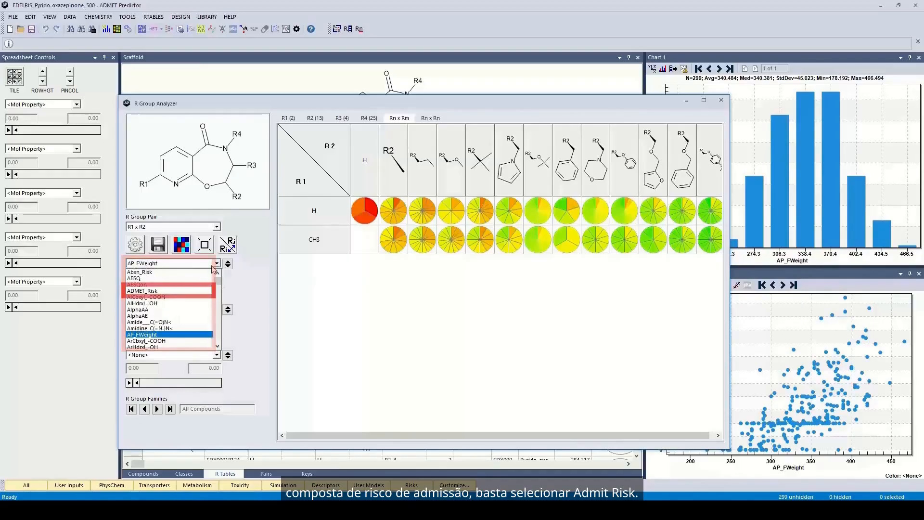
click(163, 290)
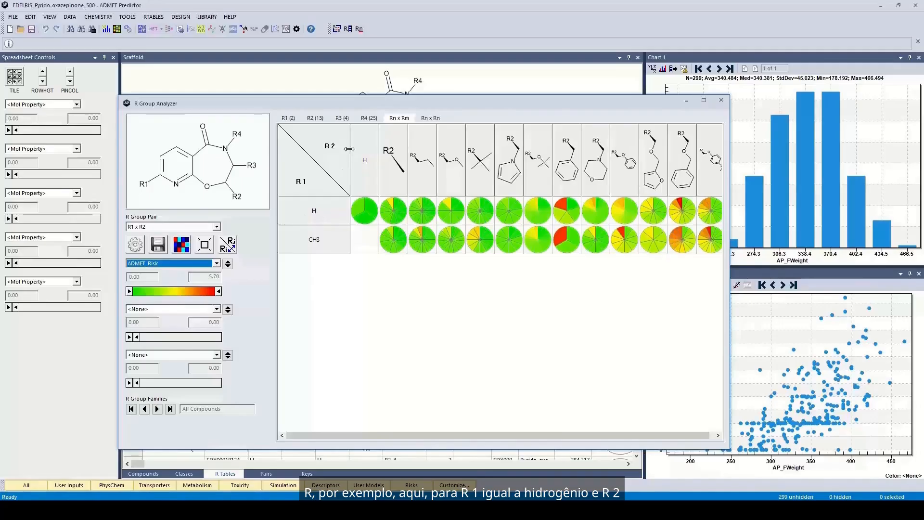
mouse_move(571, 168)
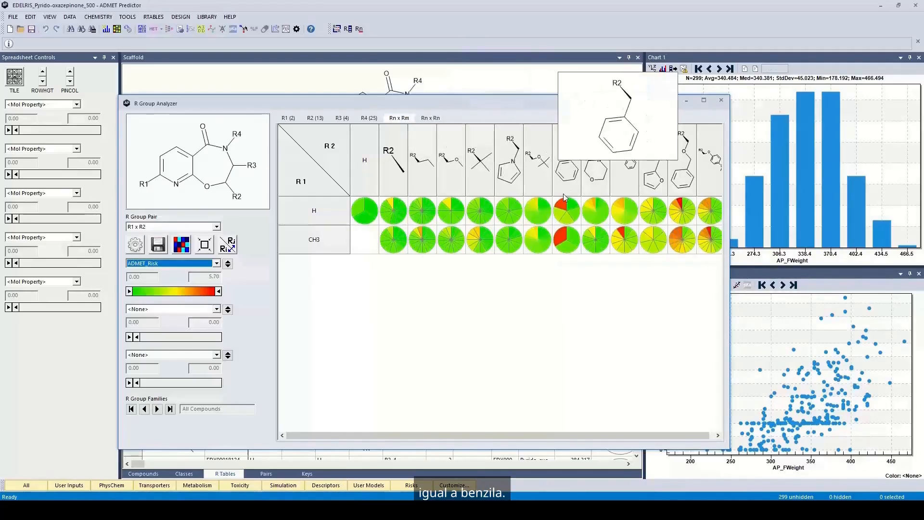
mouse_move(561, 212)
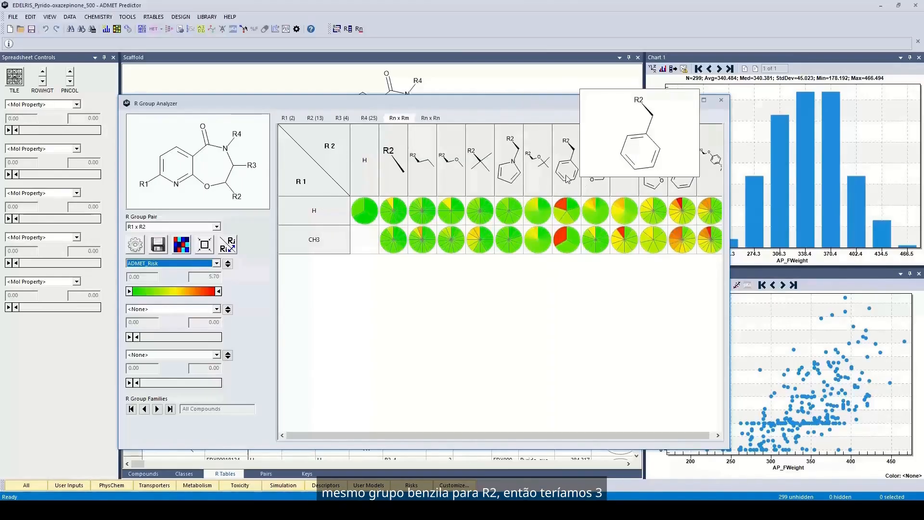
mouse_move(566, 237)
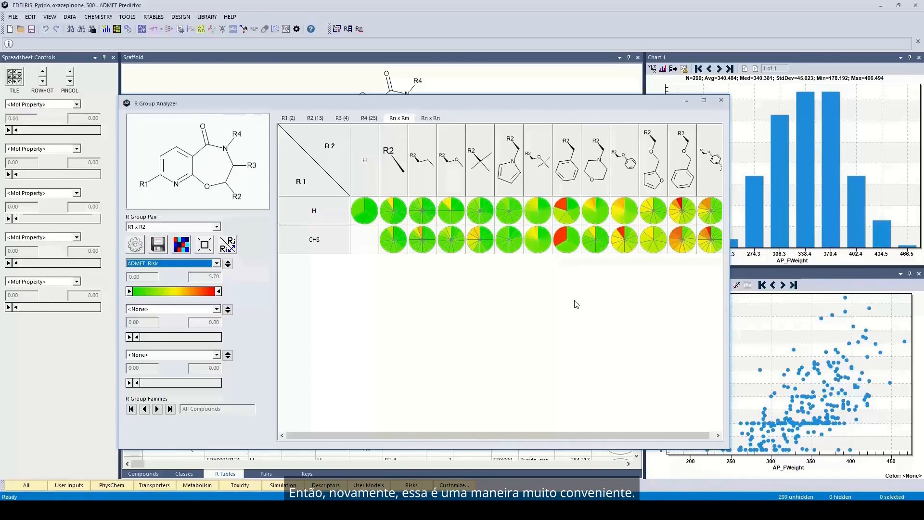
mouse_move(417, 243)
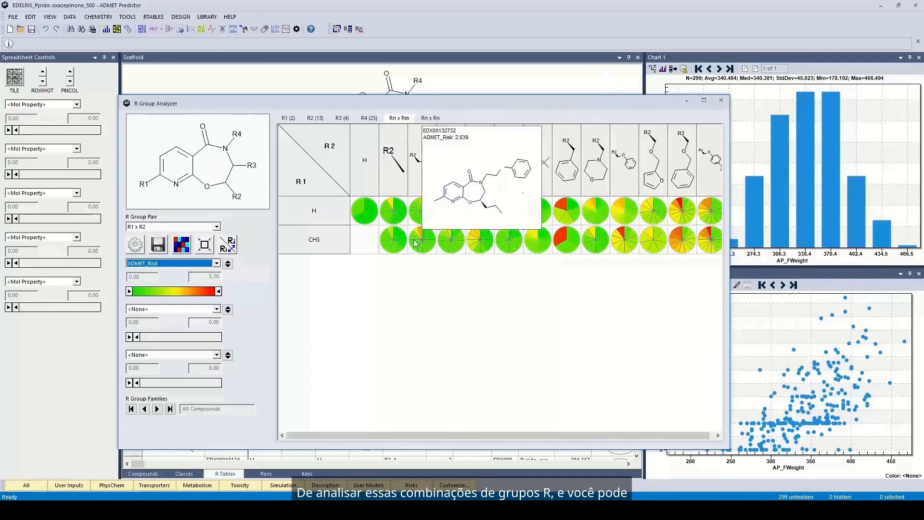
Switch the combination matrix to the R2 x R4 pair and maximize the R Group Analyzer.
click(216, 228)
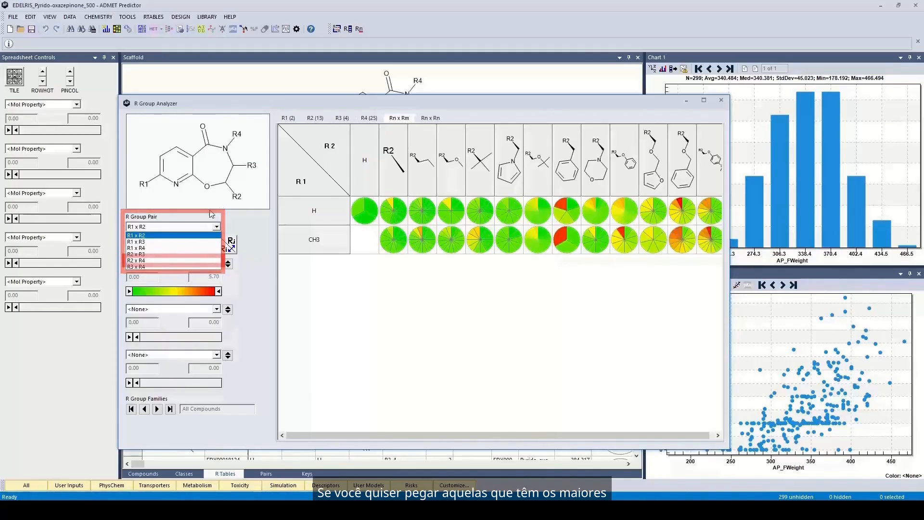
click(178, 261)
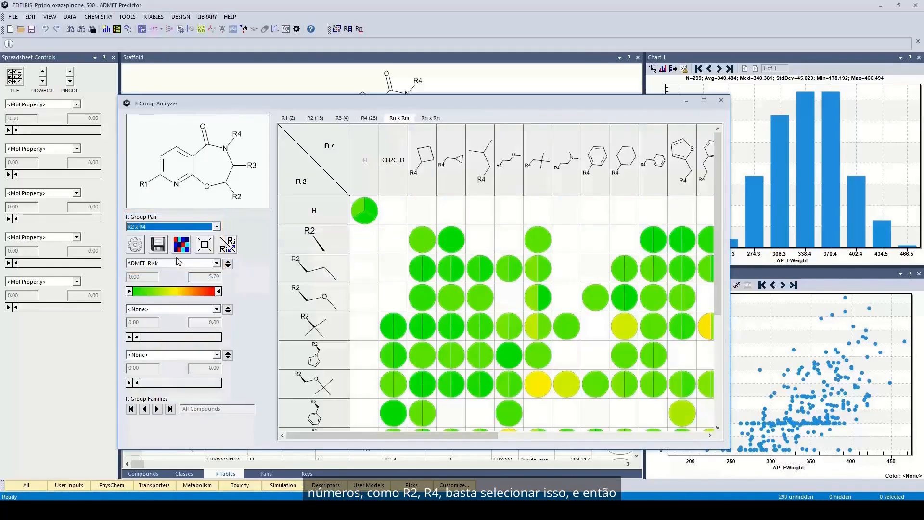
click(700, 102)
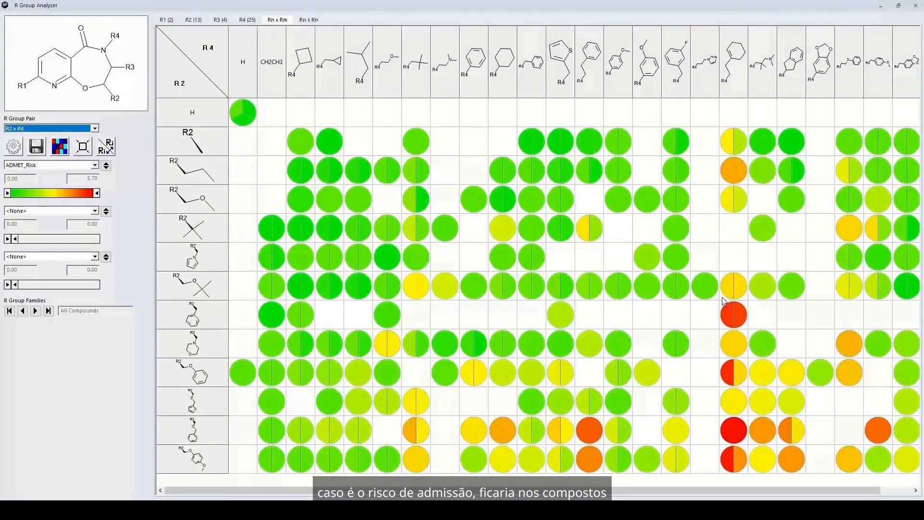
mouse_move(730, 442)
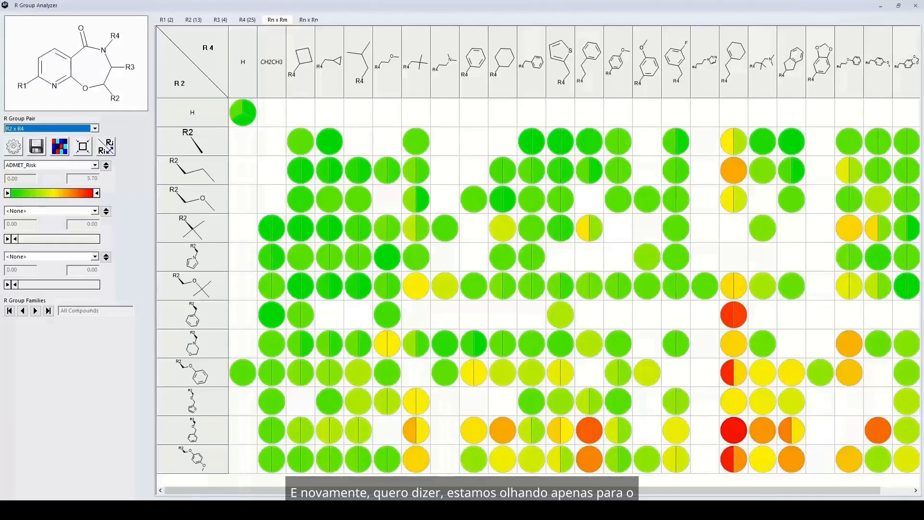
Restore the R Group Analyzer to a smaller window, move it aside, and close it.
click(898, 5)
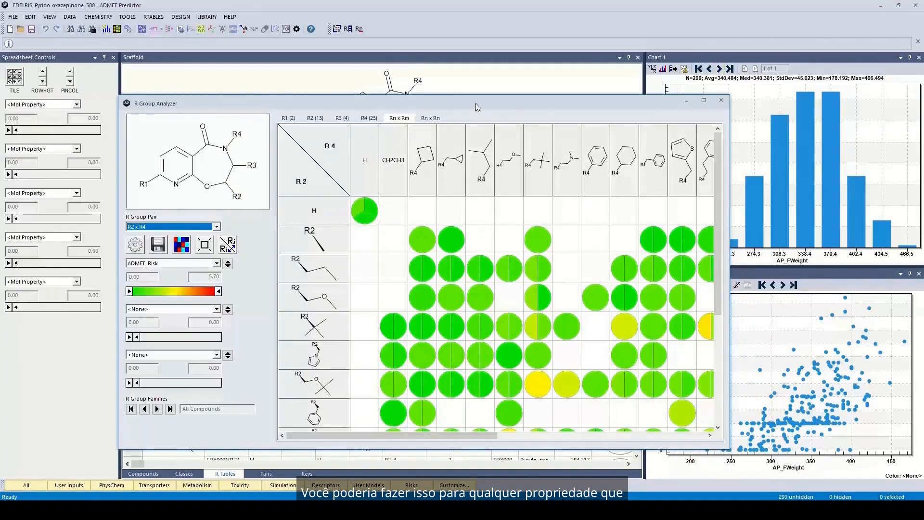
drag(475, 103, 582, 76)
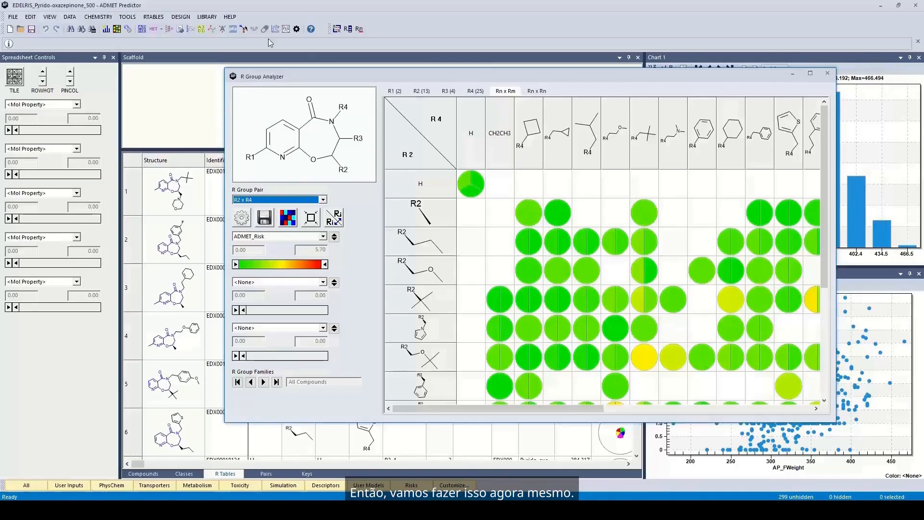
click(164, 108)
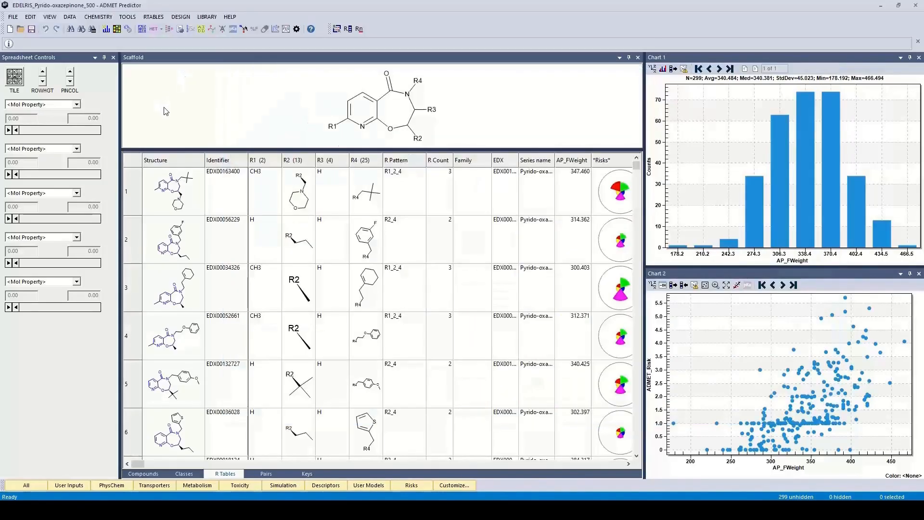
Explode R-table products into Class1_Full2600 with 'Display results in a new window' unchecked.
click(156, 18)
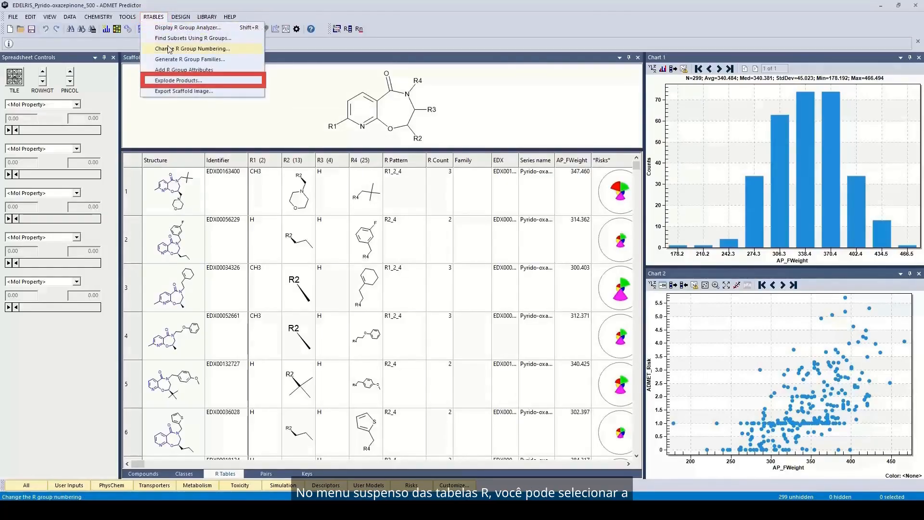
click(174, 81)
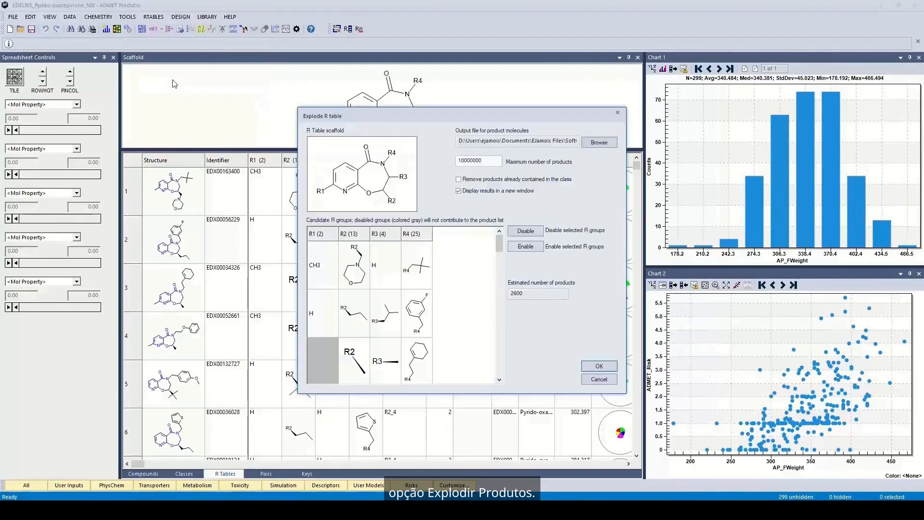
click(600, 143)
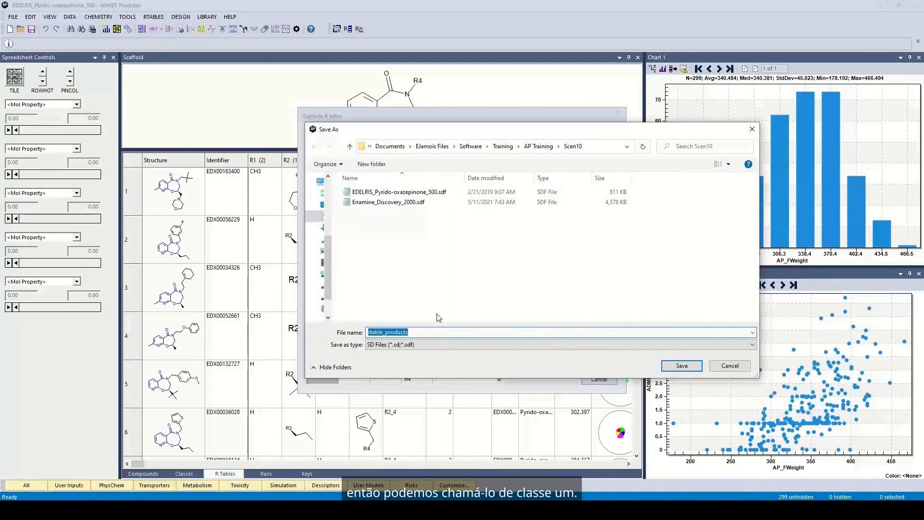
text(Class1)
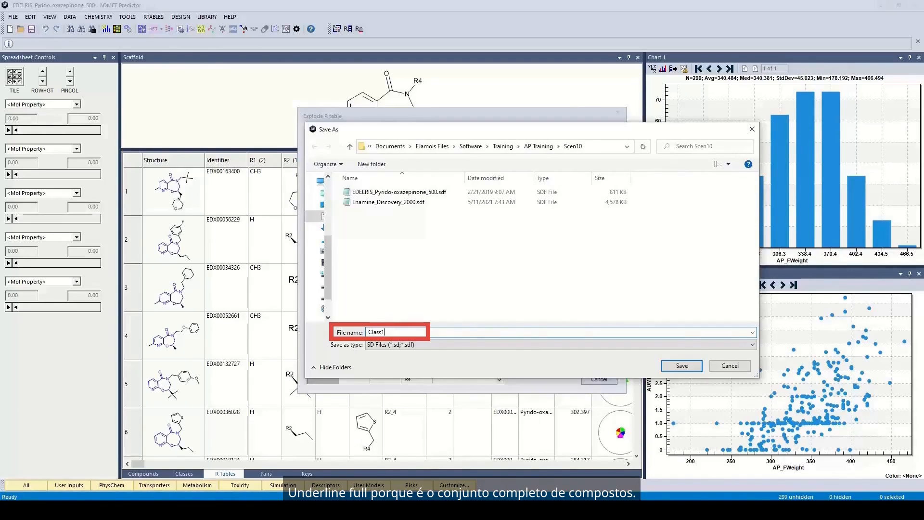
text(_Full)
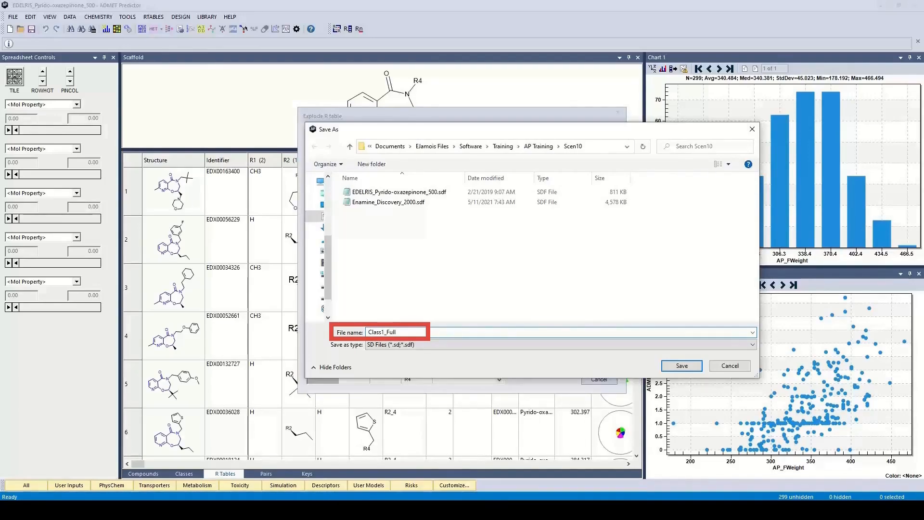
text(2600)
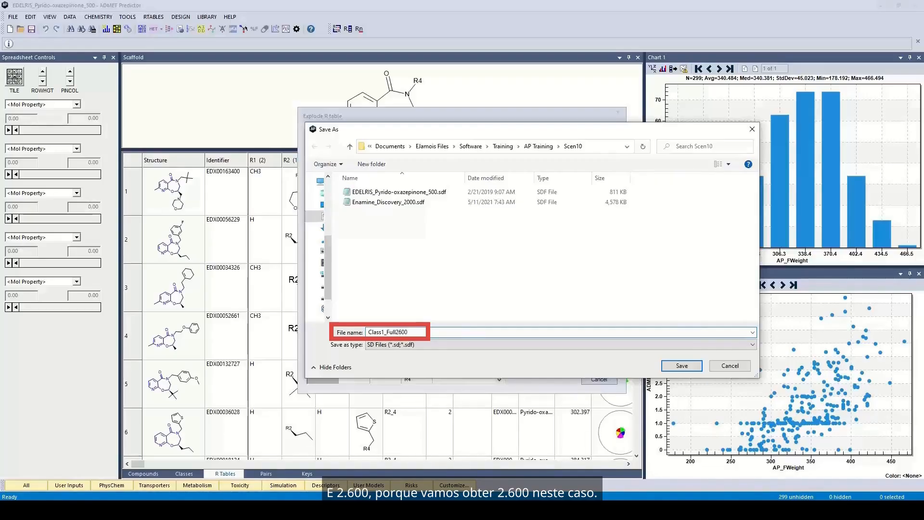
click(682, 370)
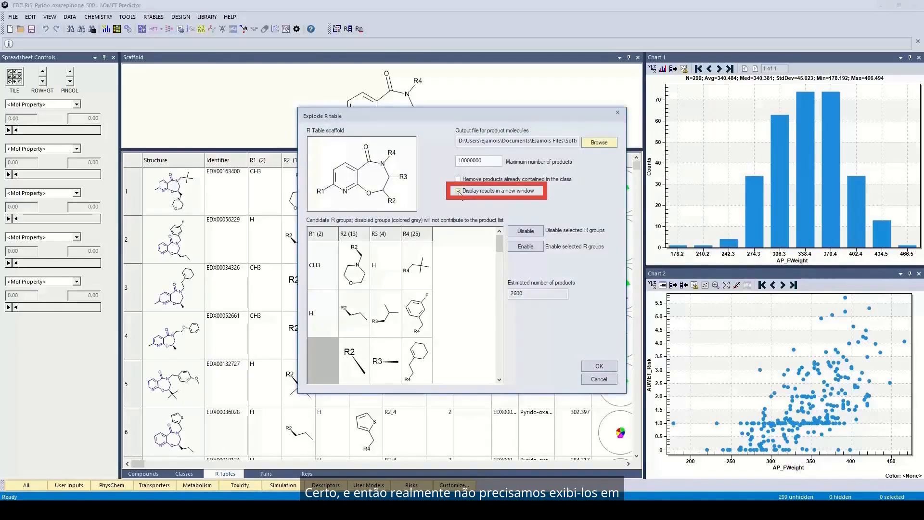
click(458, 191)
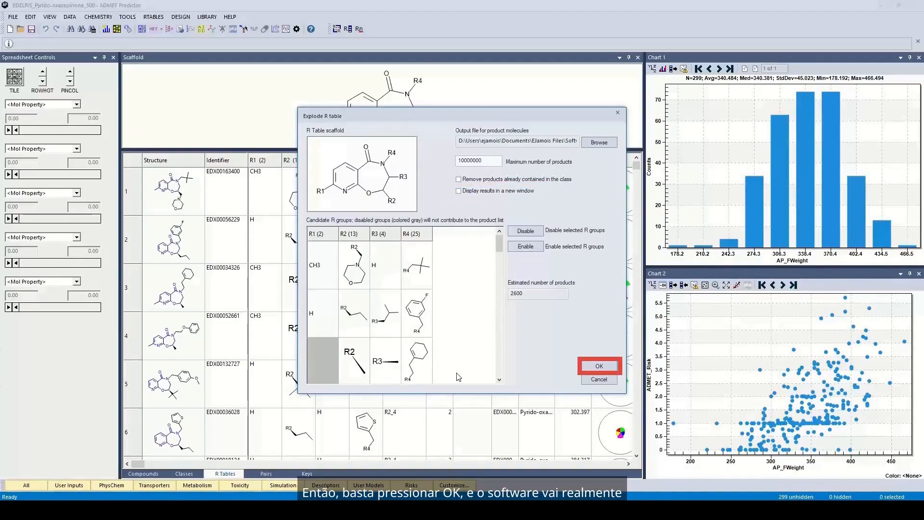
click(597, 367)
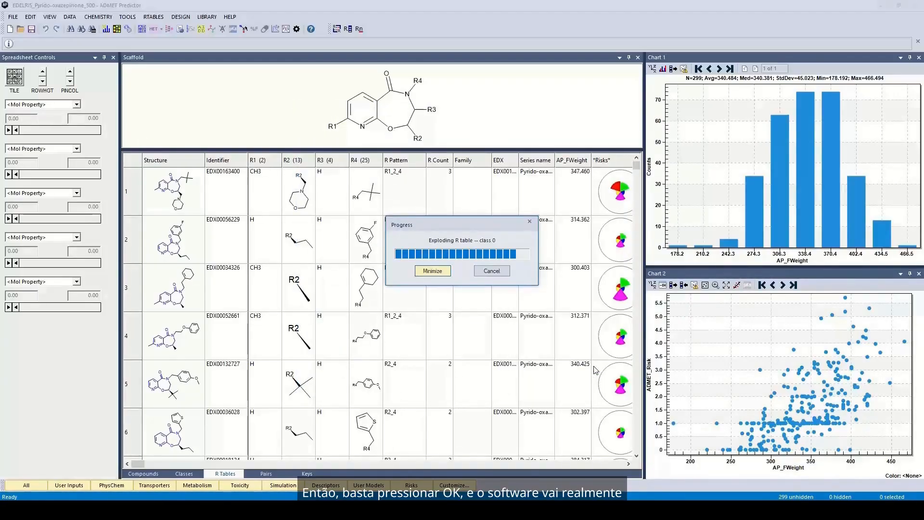